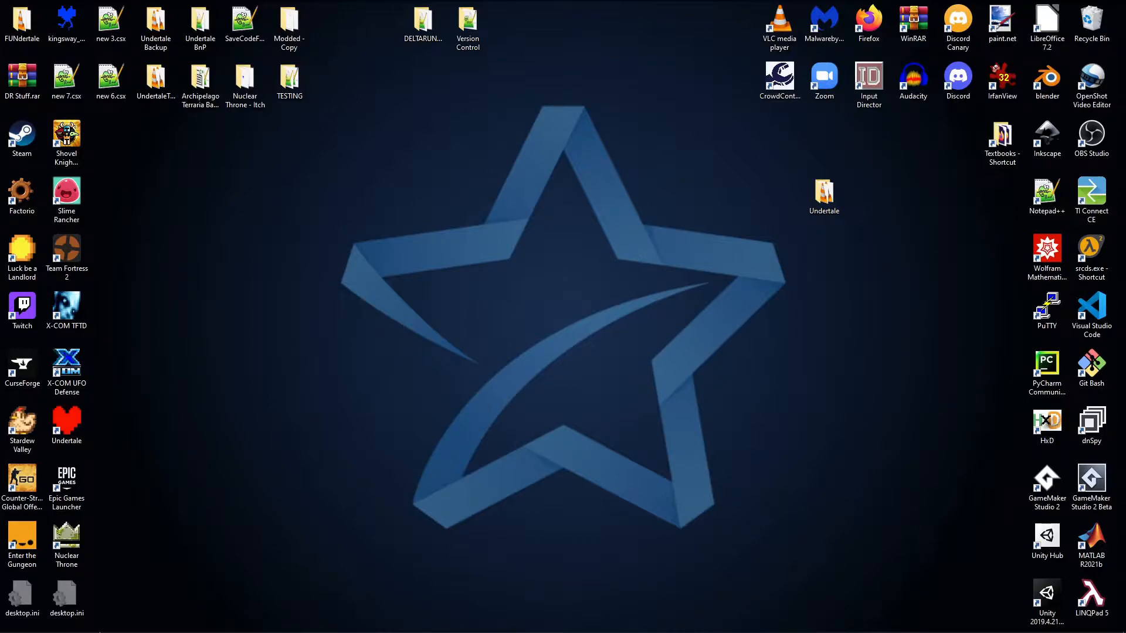
# - Switch to UndertaleModTool and examine the character codes in fnt_main's glyph table against the browser's Basic Latin chart
pyautogui.click(187, 621)
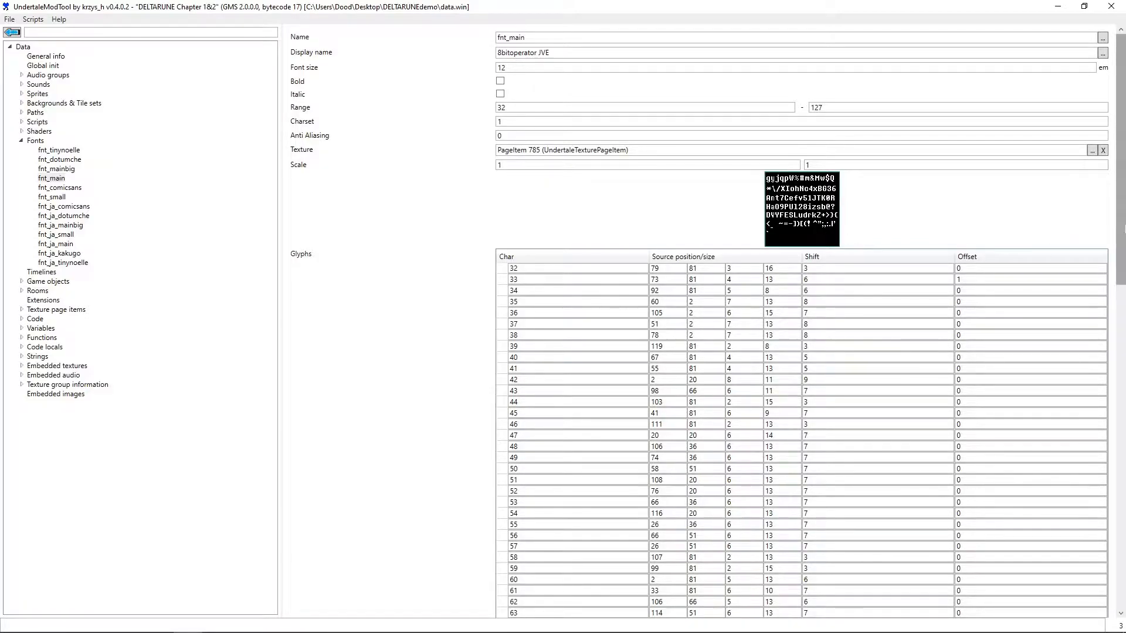
pyautogui.moveTo(1120, 213)
pyautogui.mouseDown()
pyautogui.moveTo(1121, 445)
pyautogui.moveTo(1122, 221)
pyautogui.mouseUp()
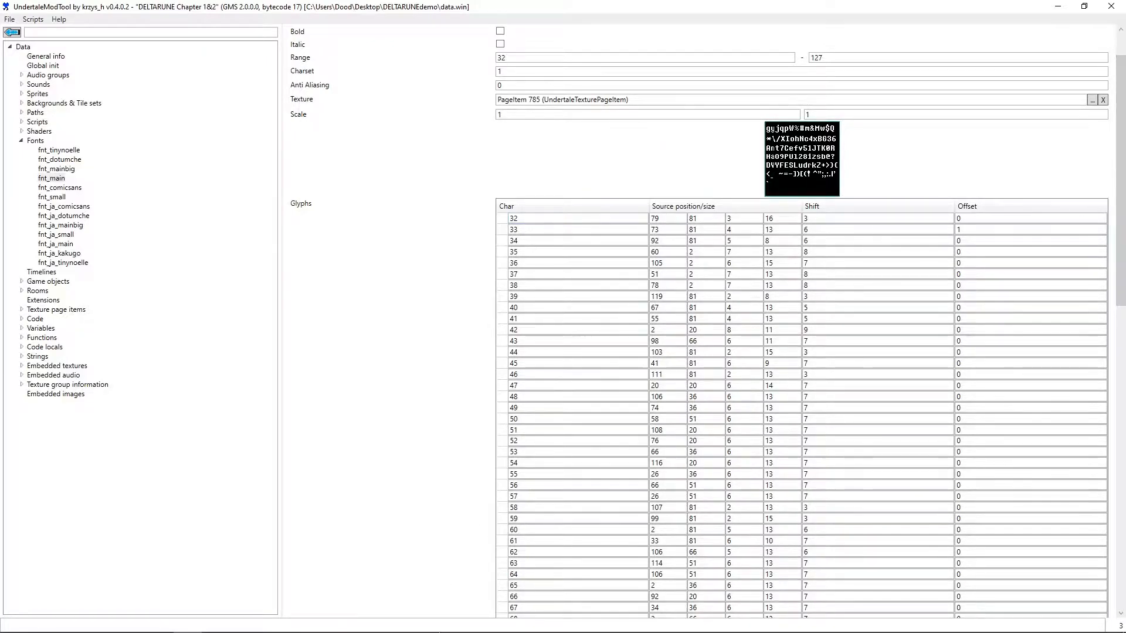
pyautogui.click(106, 627)
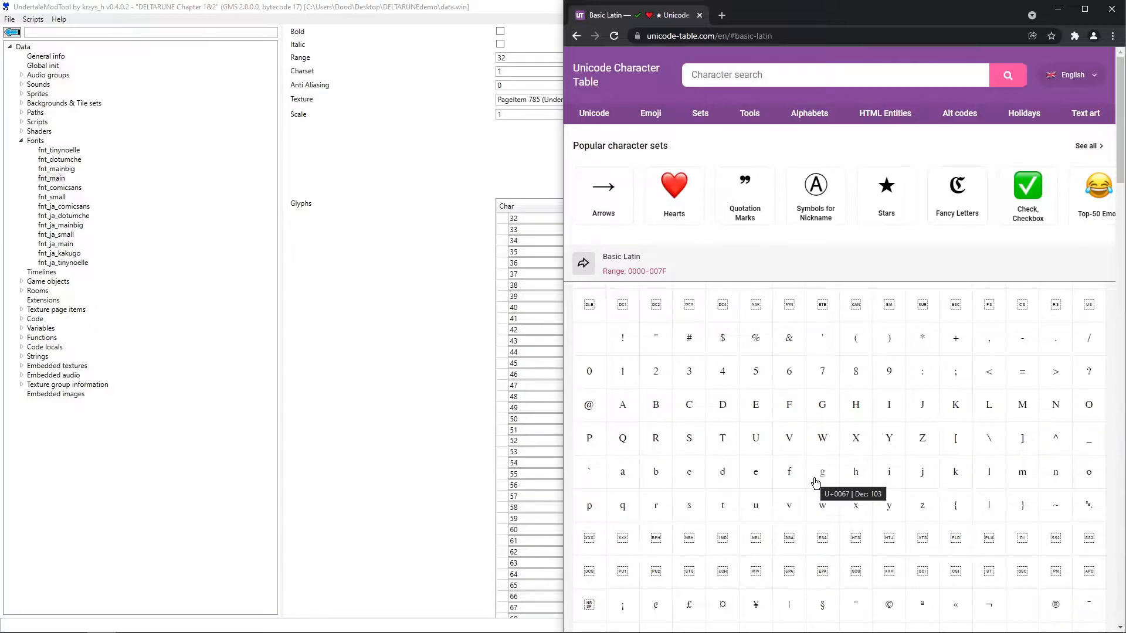
pyautogui.click(503, 482)
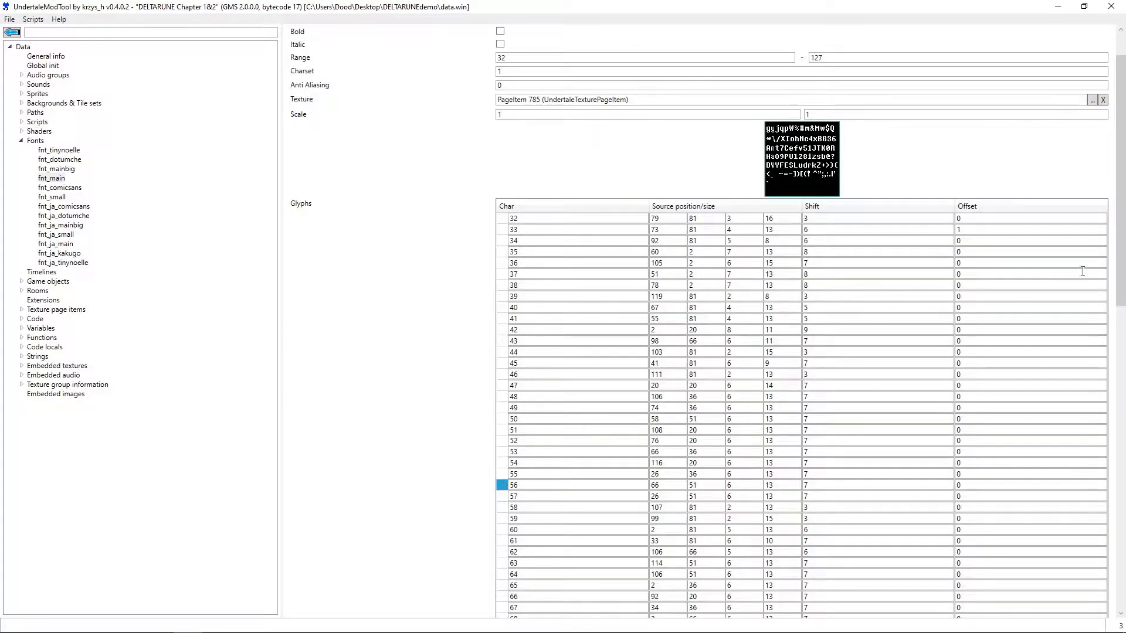
pyautogui.scroll(-20, 1063, 282)
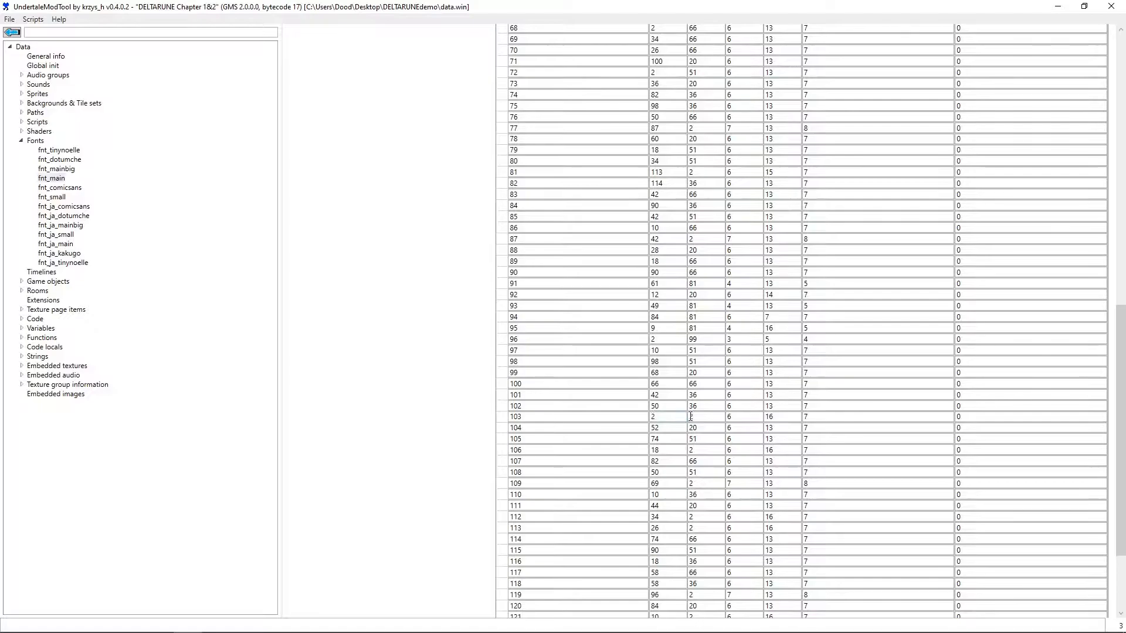
pyautogui.moveTo(1122, 461); pyautogui.dragTo(1125, 189)
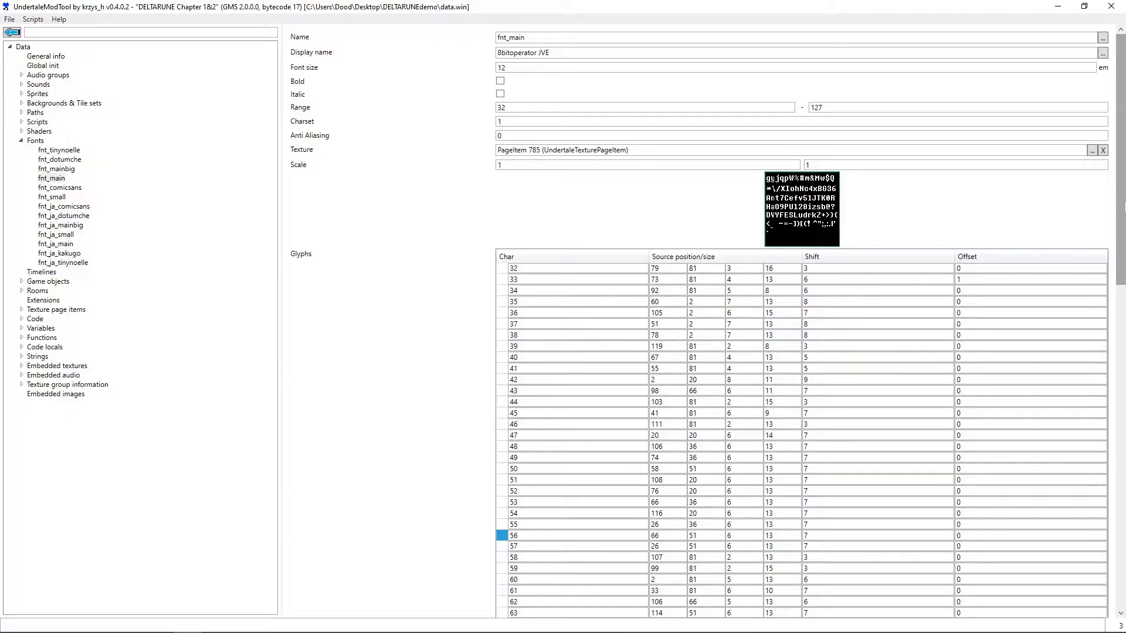
# - Arrange UndertaleModTool side by side with the Unicode chart and review fnt_main's glyph rows
pyautogui.press('super+Left')
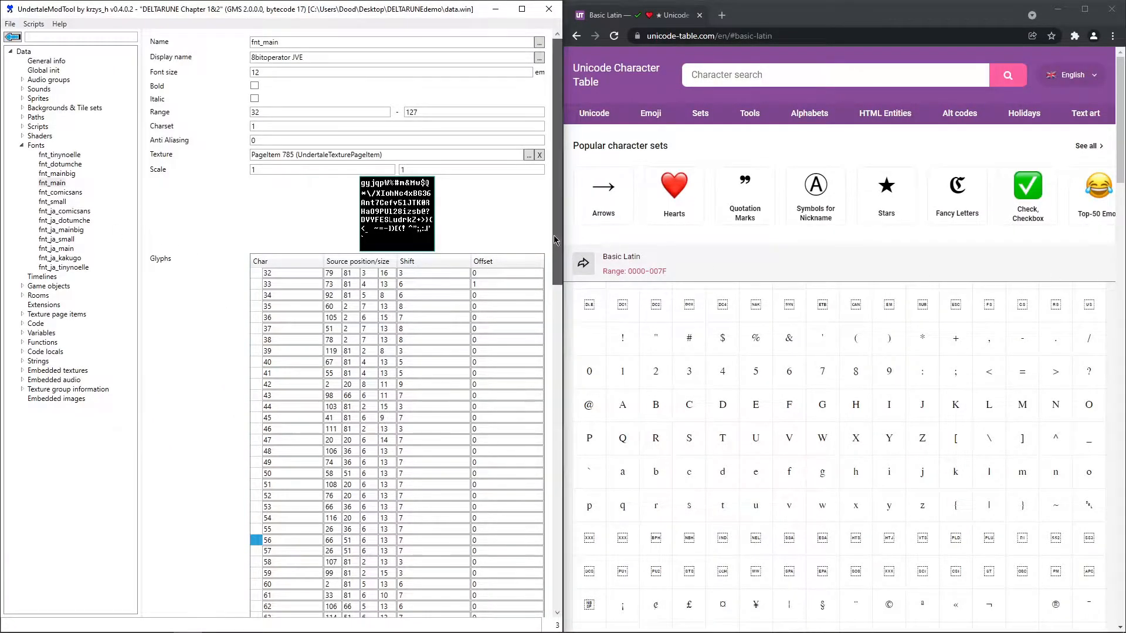
pyautogui.scroll(-2, 556, 240)
pyautogui.scroll(-10, 529, 183)
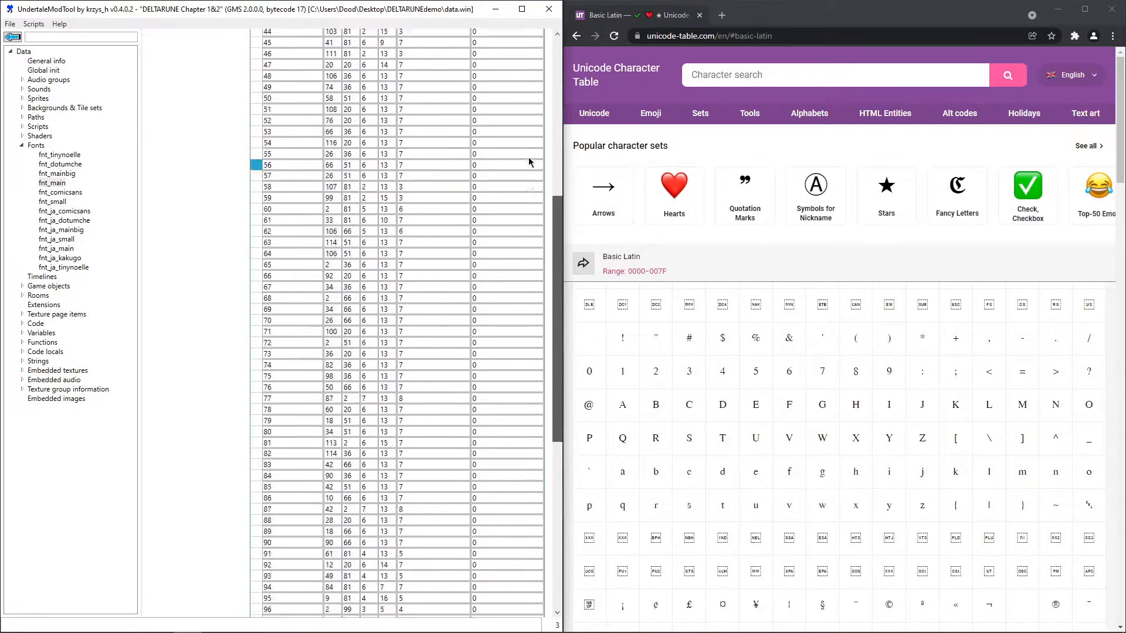
pyautogui.scroll(10, 529, 184)
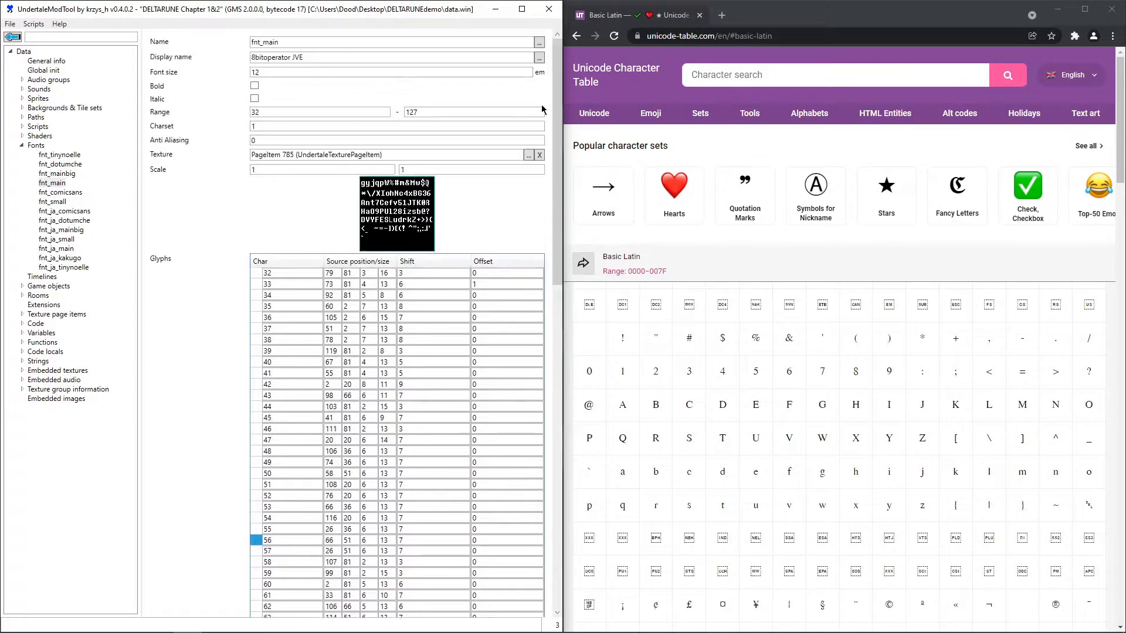
# - Open fnt_main's texture page item and export its image to the Desktop as a PNG named img
pyautogui.click(373, 154)
pyautogui.doubleClick(372, 155)
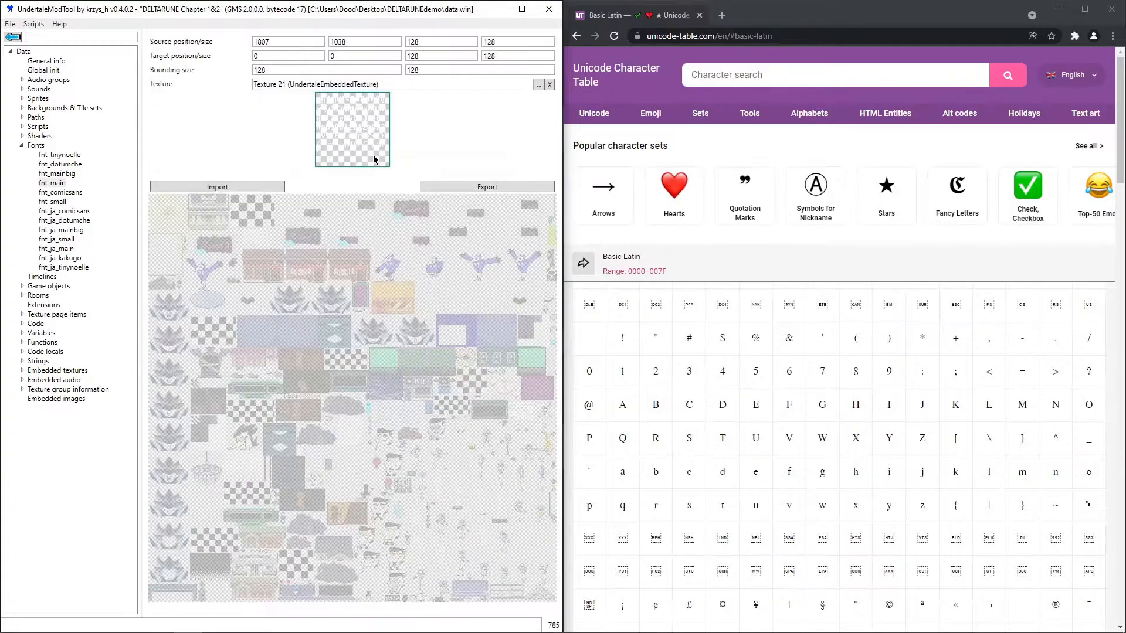
pyautogui.click(474, 194)
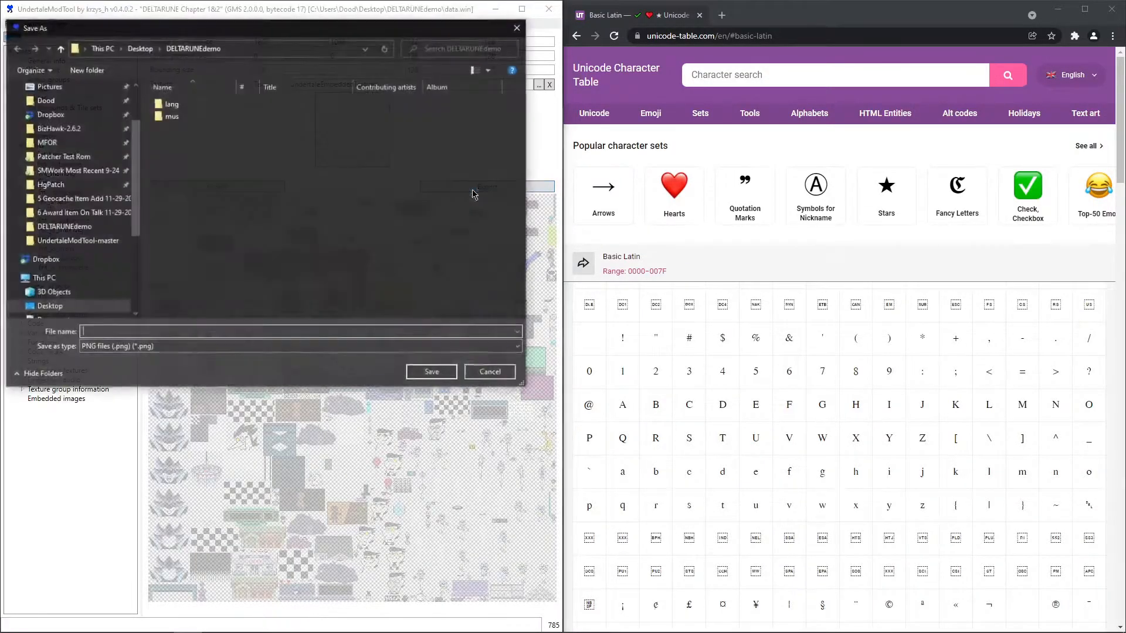
pyautogui.click(49, 306)
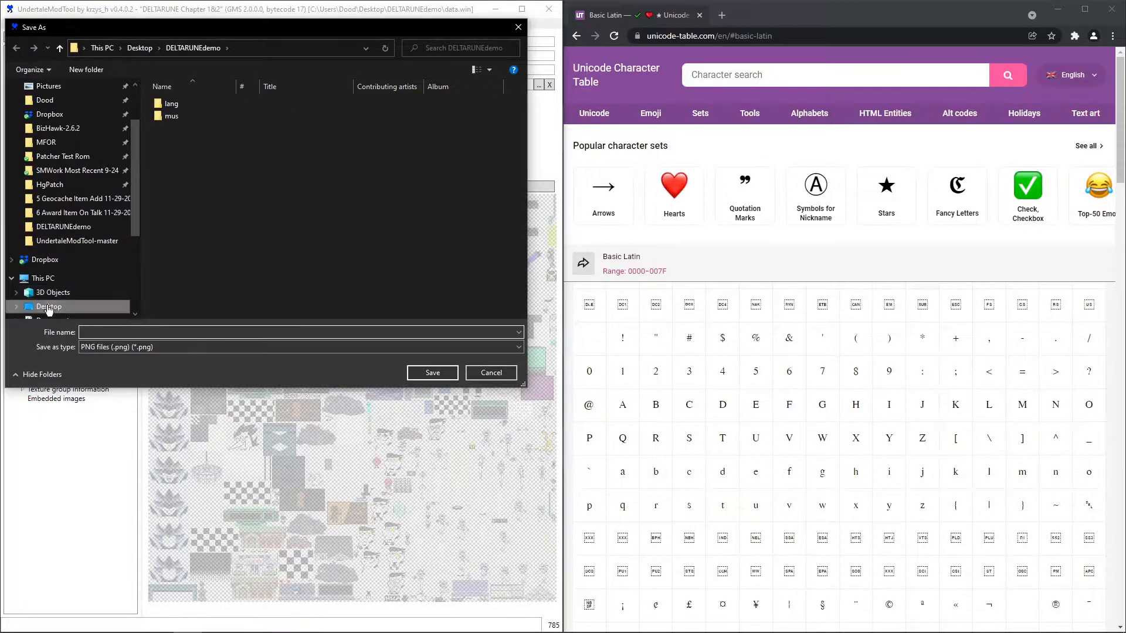
pyautogui.click(157, 335)
pyautogui.write('img')
pyautogui.press('Return')
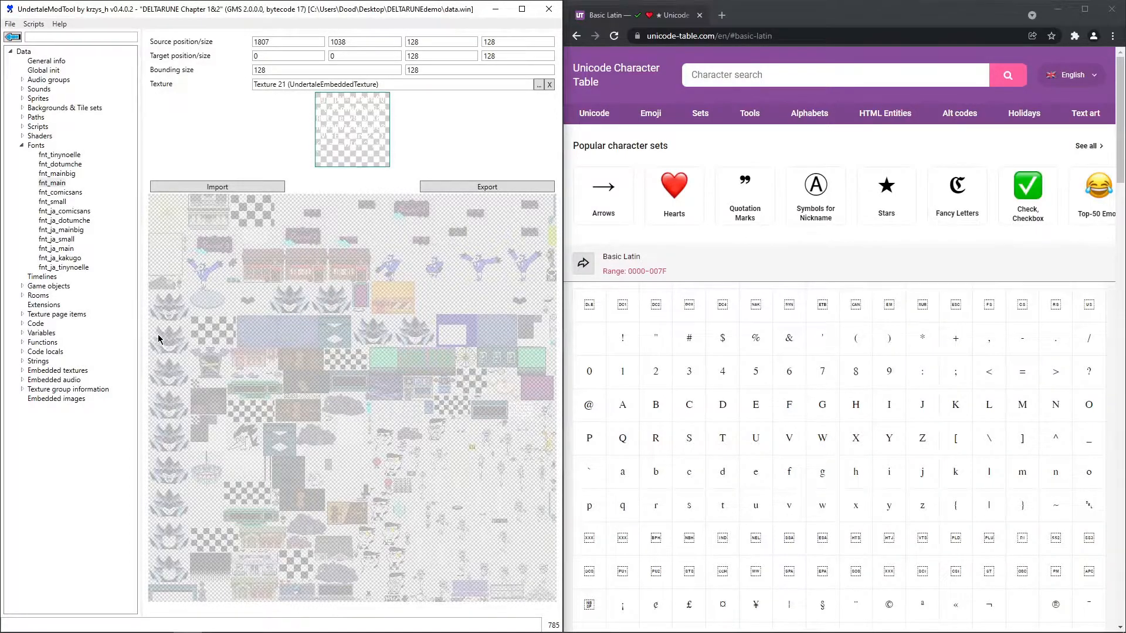
# - Open the Desktop's img.png in paint.net and add a black-filled layer beneath the Background layer
pyautogui.press('super+d')
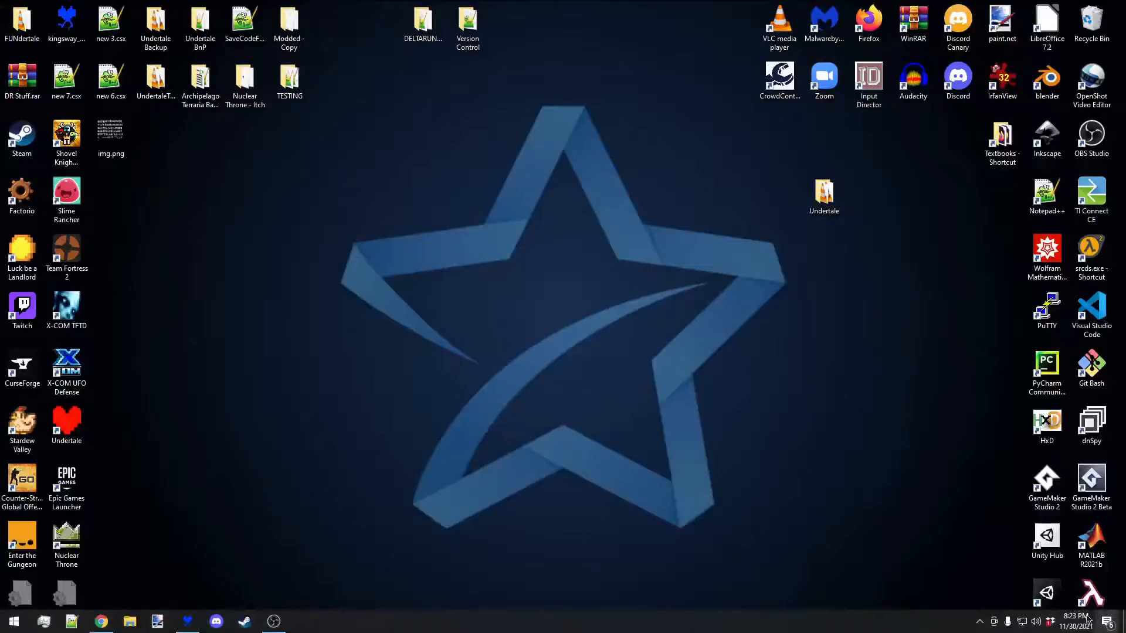
pyautogui.doubleClick(123, 144)
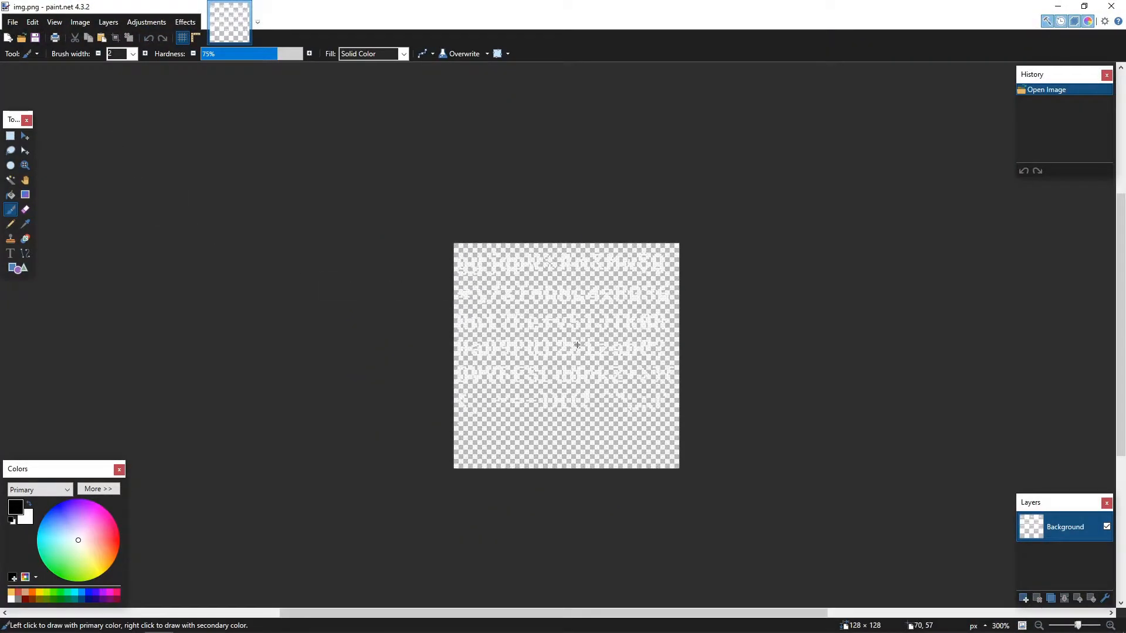
pyautogui.click(1023, 599)
pyautogui.moveTo(1063, 522); pyautogui.dragTo(1058, 572)
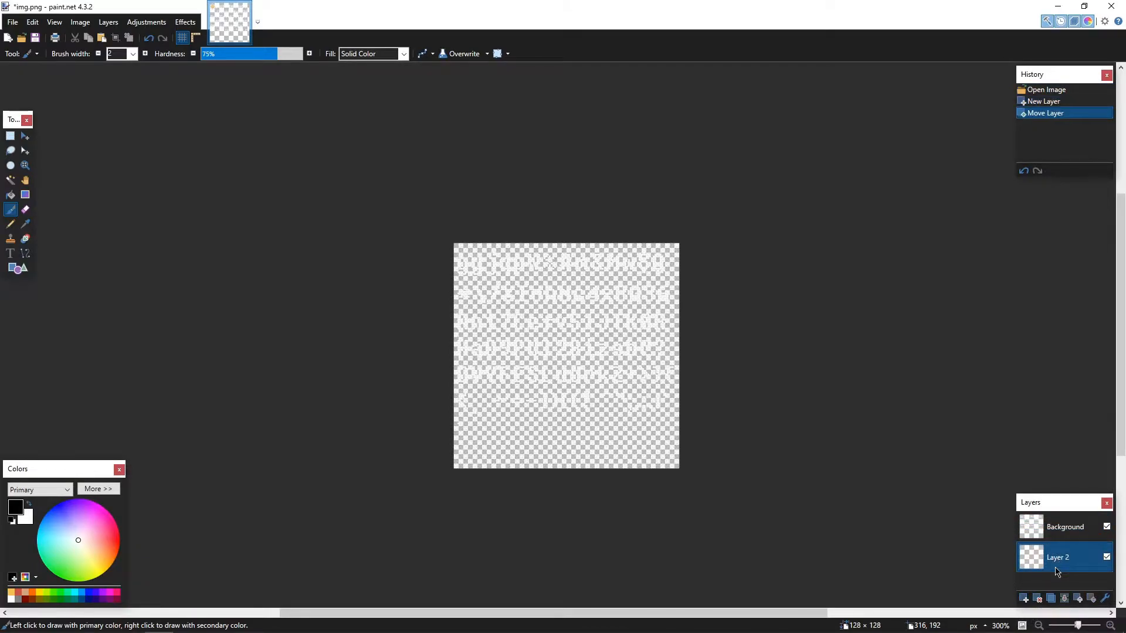
pyautogui.click(11, 194)
pyautogui.click(507, 410)
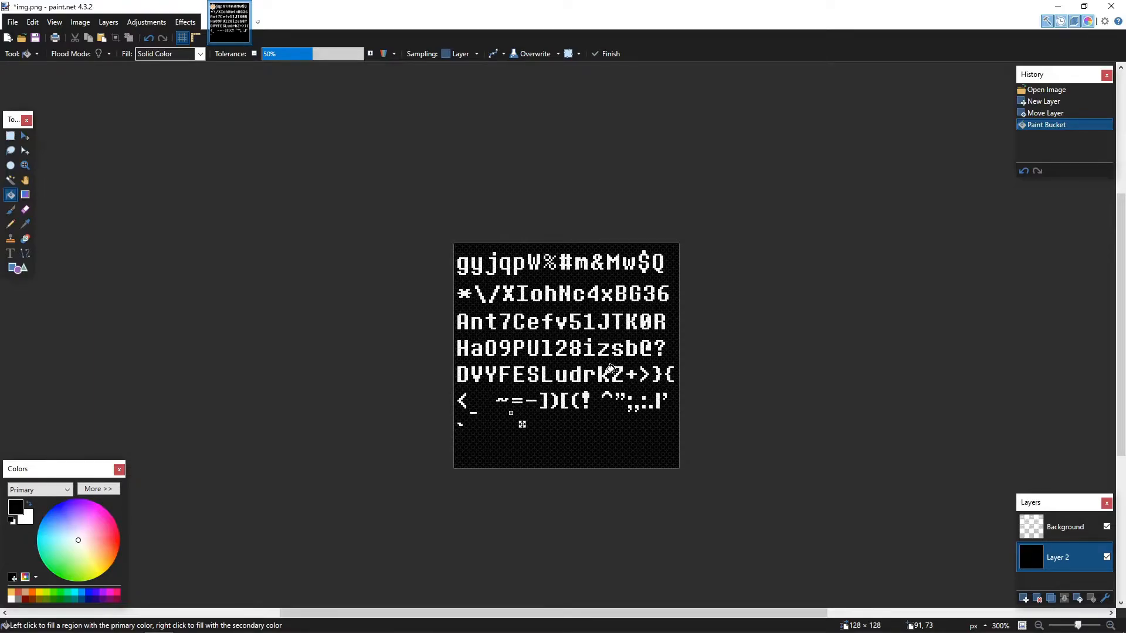
pyautogui.click(1107, 558)
pyautogui.click(1106, 558)
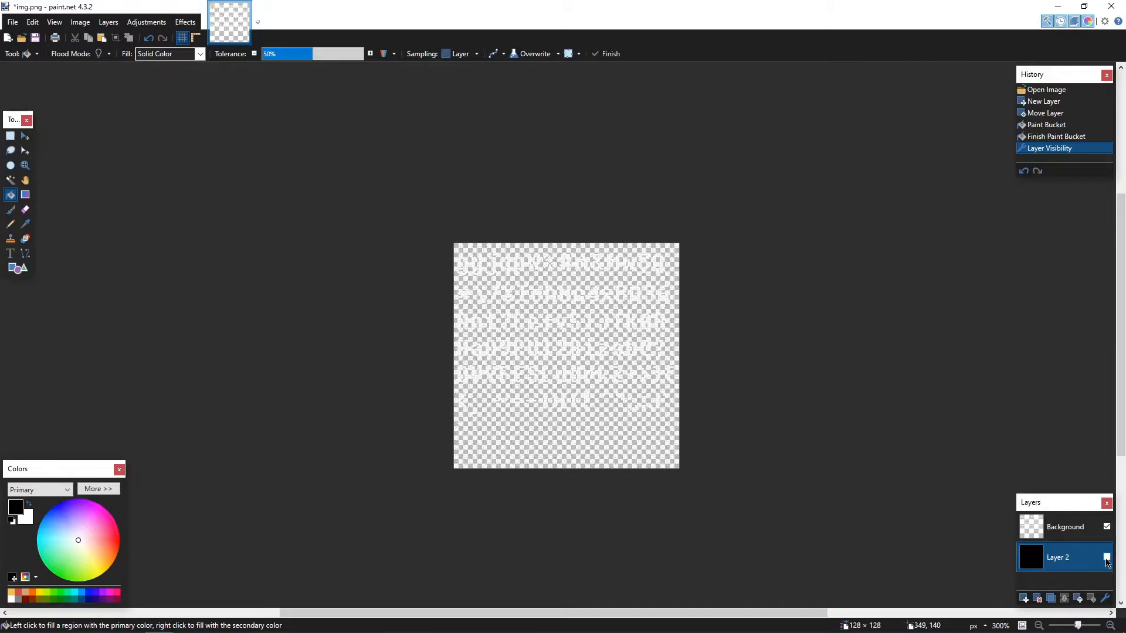
pyautogui.click(1107, 558)
# - Tile paint.net beside the chart's Latin-1 Supplement block and select an 8 × 15 px area around the lowercase a
pyautogui.scroll(5, 567, 526)
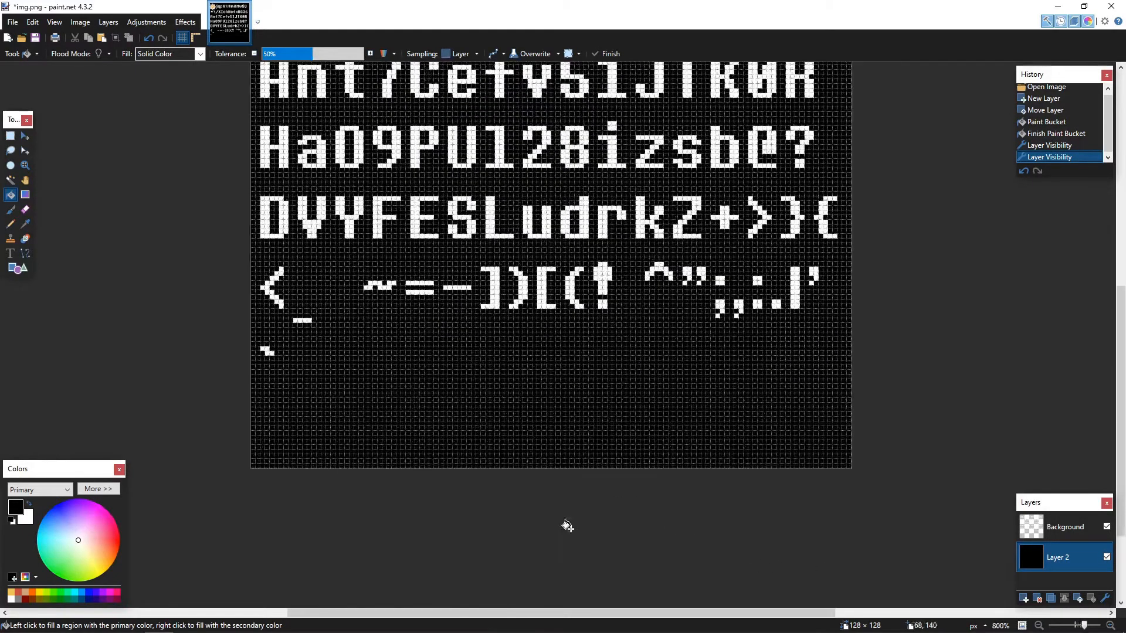
pyautogui.moveTo(707, 3); pyautogui.dragTo(1, 225)
pyautogui.click(977, 247)
pyautogui.scroll(-6, 1015, 461)
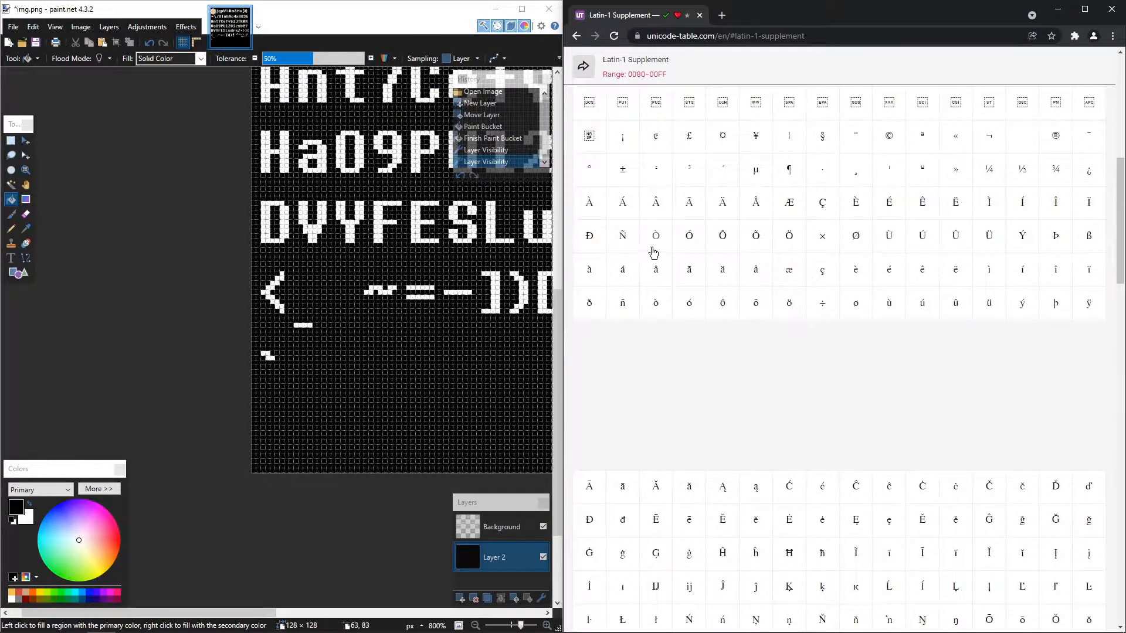
pyautogui.scroll(5, 389, 299)
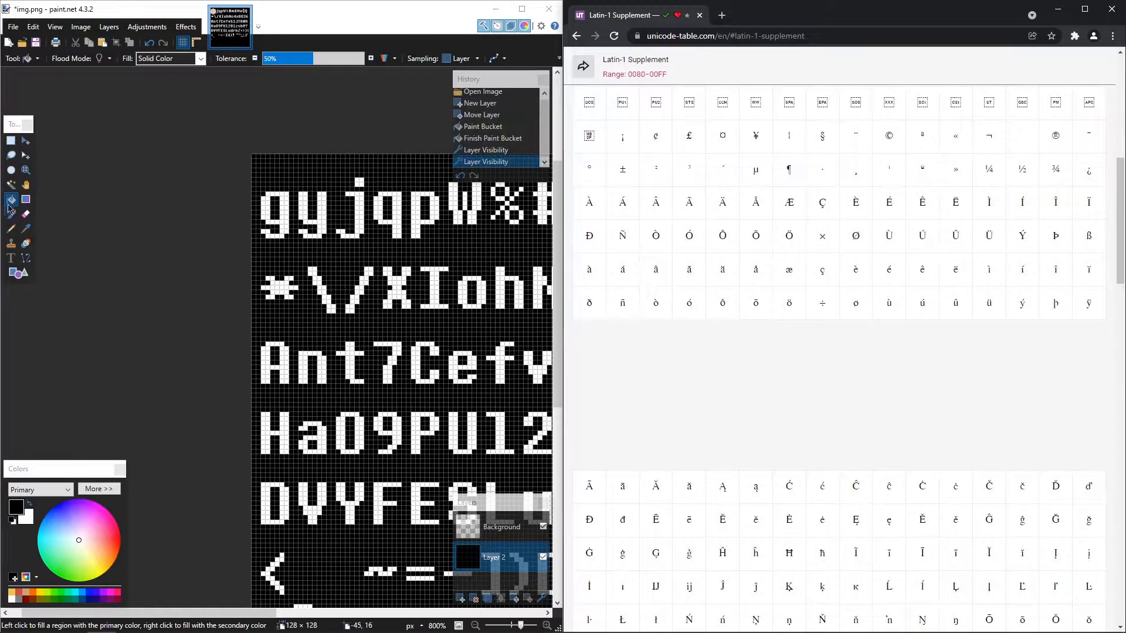
pyautogui.click(10, 141)
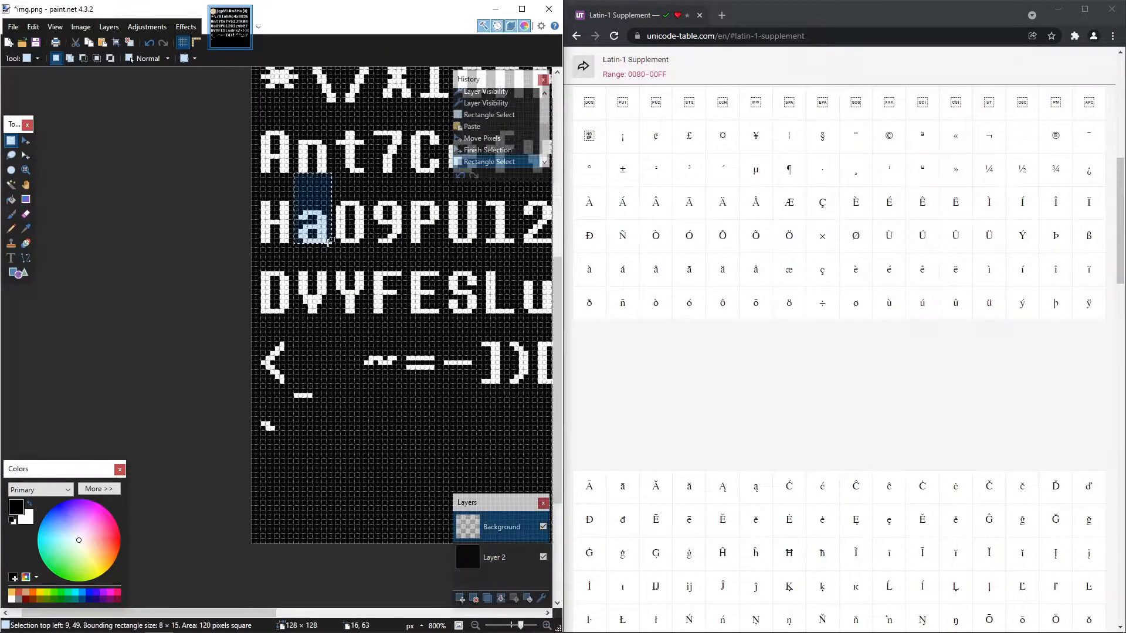
# - Look up the lowercase a's decimal code in the Basic Latin chart and find its row in fnt_main's glyph table in UndertaleModTool
pyautogui.scroll(8, 774, 393)
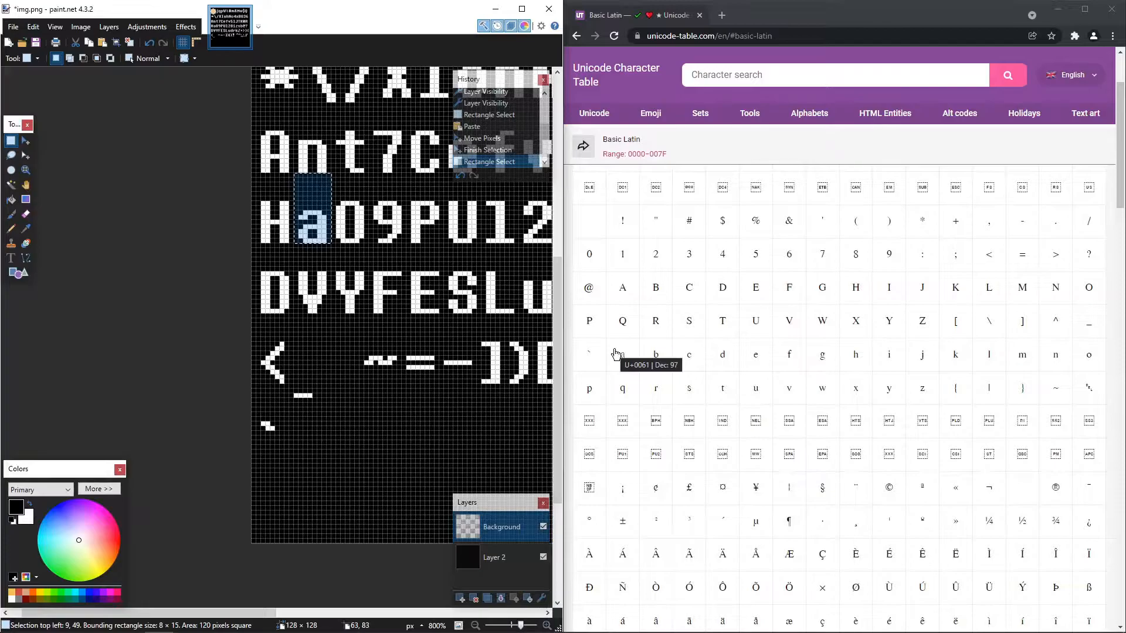
pyautogui.moveTo(441, 625)
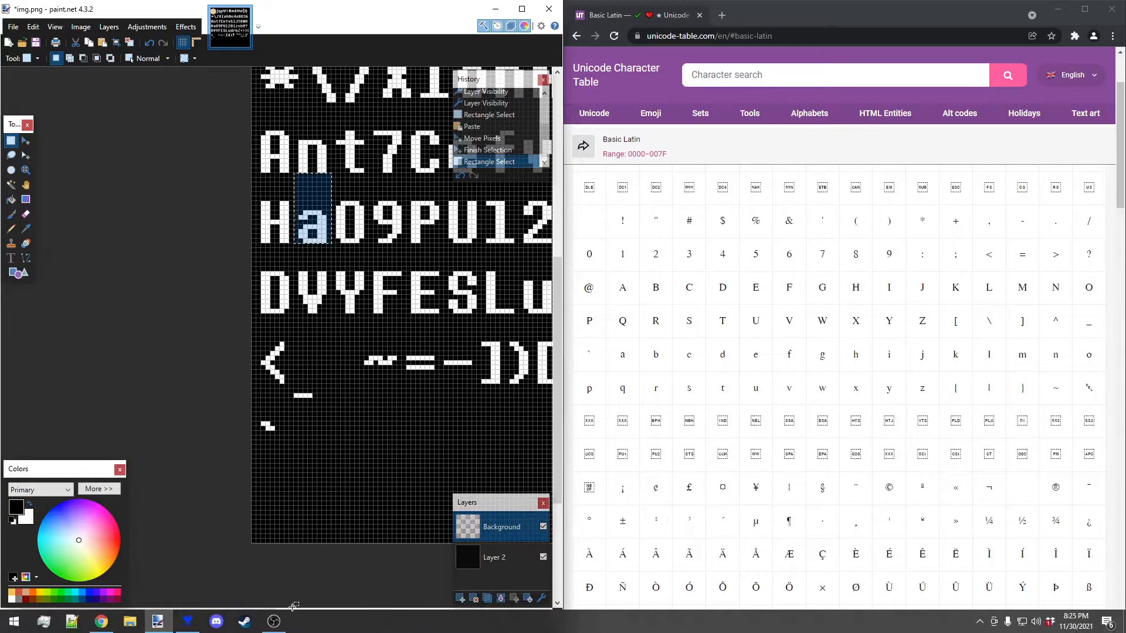
pyautogui.click(187, 622)
pyautogui.click(12, 37)
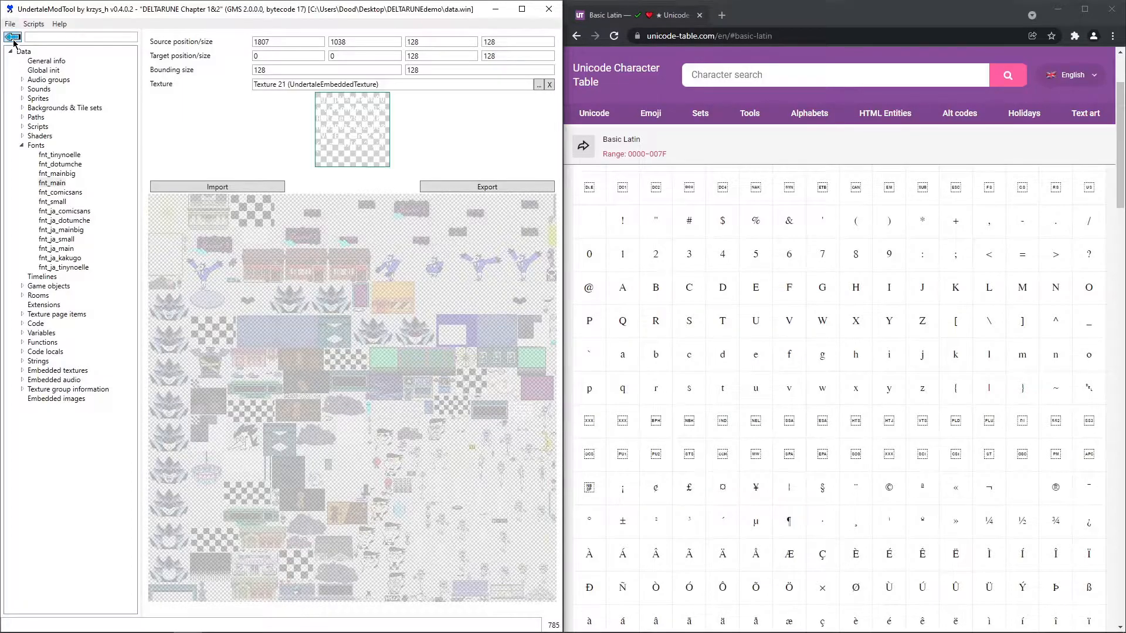
pyautogui.click(12, 37)
pyautogui.moveTo(555, 195); pyautogui.dragTo(554, 460)
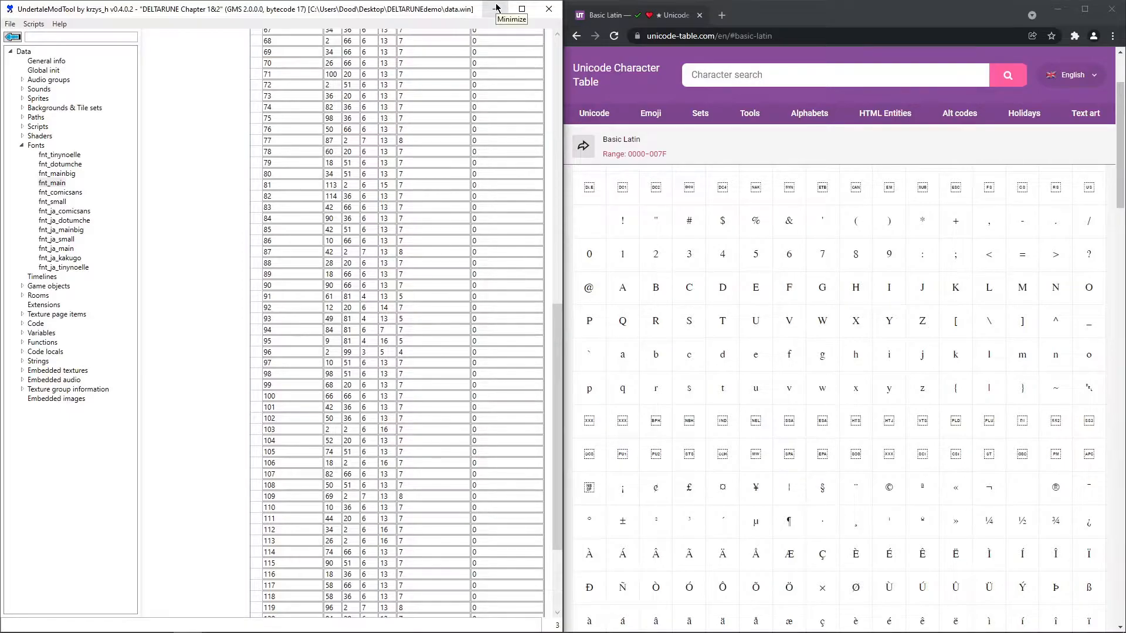
# - In paint.net, copy the lowercase a's 6 × 13 px area to the canvas's bottom-left corner and pencil a white acute accent above it
pyautogui.moveTo(874, 203); pyautogui.dragTo(888, 241)
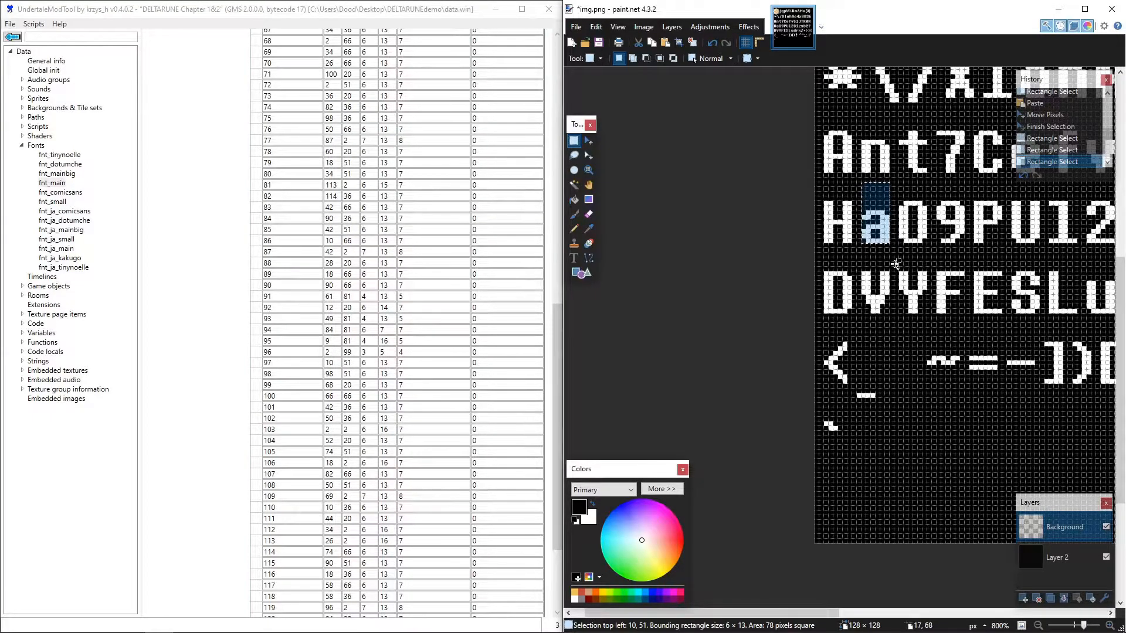
pyautogui.hotkey('ctrl', 'v')
pyautogui.moveTo(879, 203)
pyautogui.mouseDown()
pyautogui.moveTo(859, 445)
pyautogui.moveTo(831, 502)
pyautogui.mouseUp()
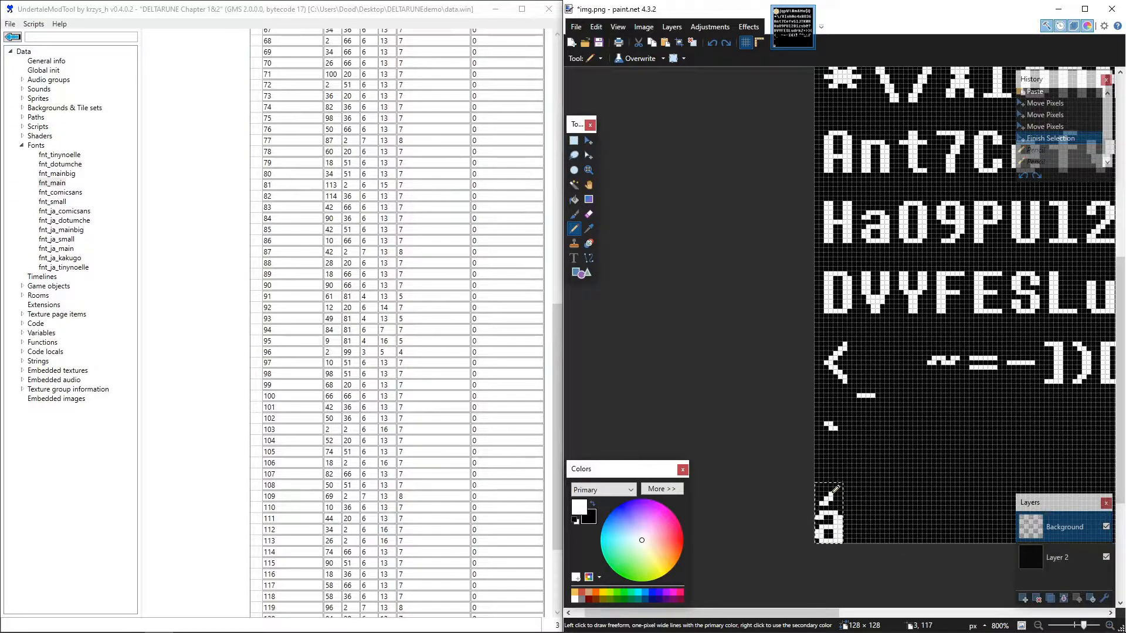
pyautogui.click(836, 488)
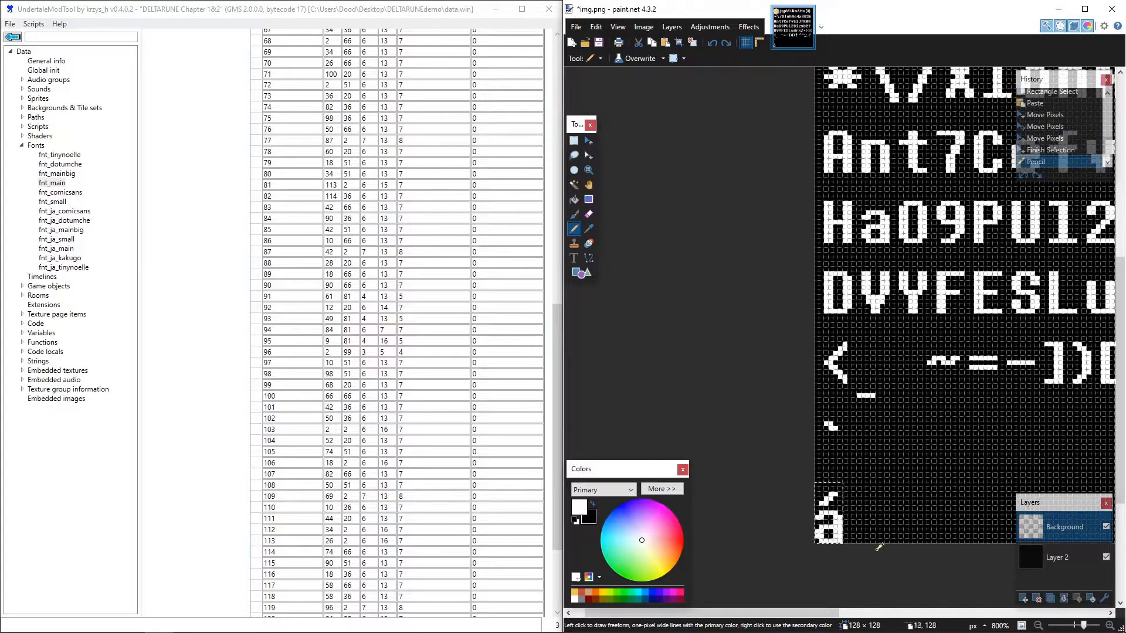
pyautogui.click(573, 141)
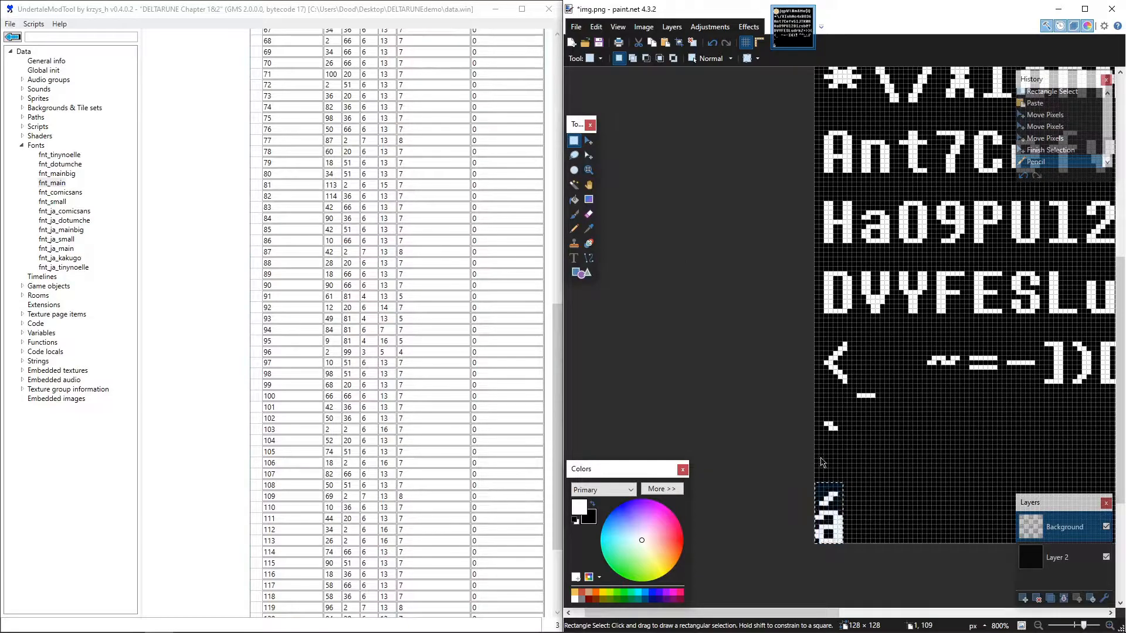
pyautogui.hotkey('ctrl', 'shift', 's')
pyautogui.press('Escape')
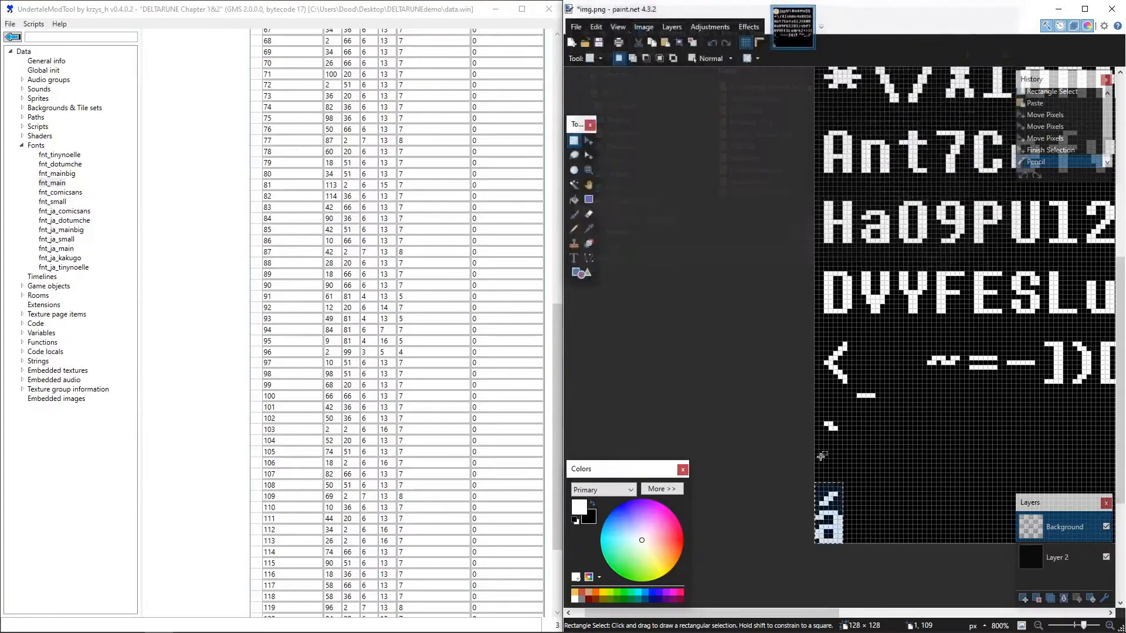
# - Delete the black Layer 2 and save img.png with the default PNG settings
pyautogui.click(1057, 560)
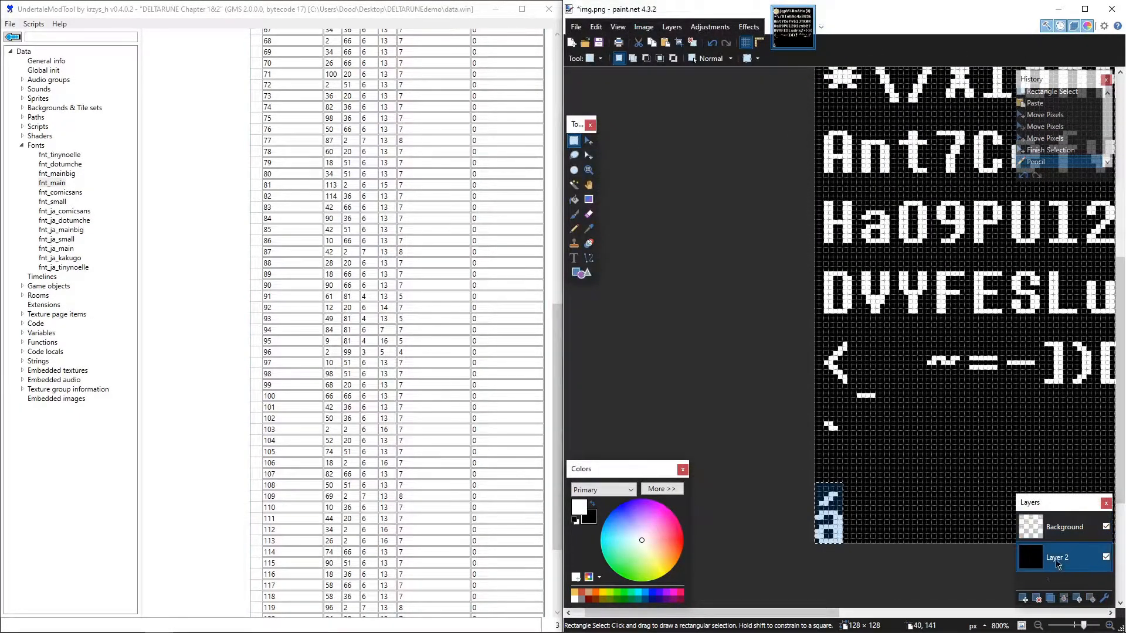
pyautogui.click(1037, 599)
pyautogui.hotkey('ctrl', 's')
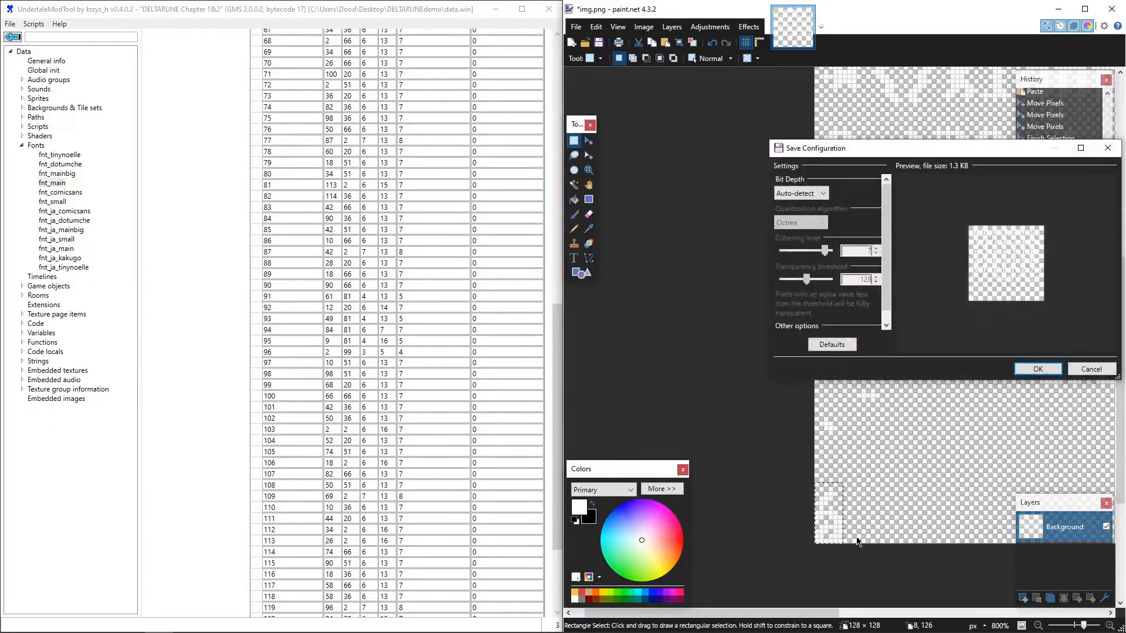
pyautogui.press('Return')
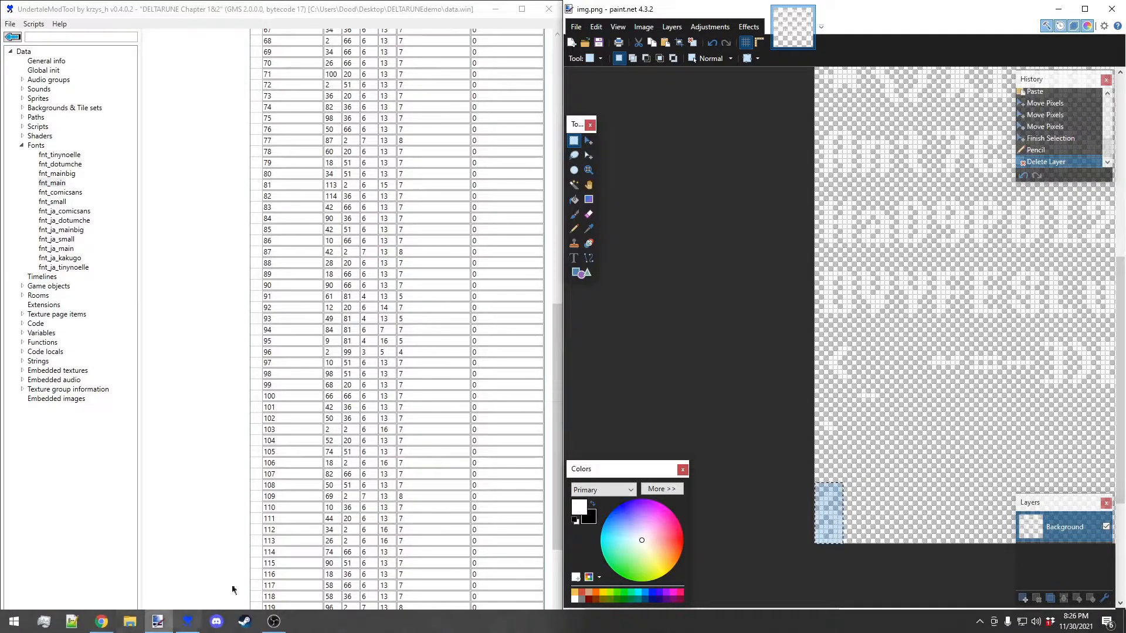
# - Open the texture page item used by fnt_main in UndertaleModTool and import the edited img.png into it
pyautogui.moveTo(557, 473); pyautogui.dragTo(546, 192)
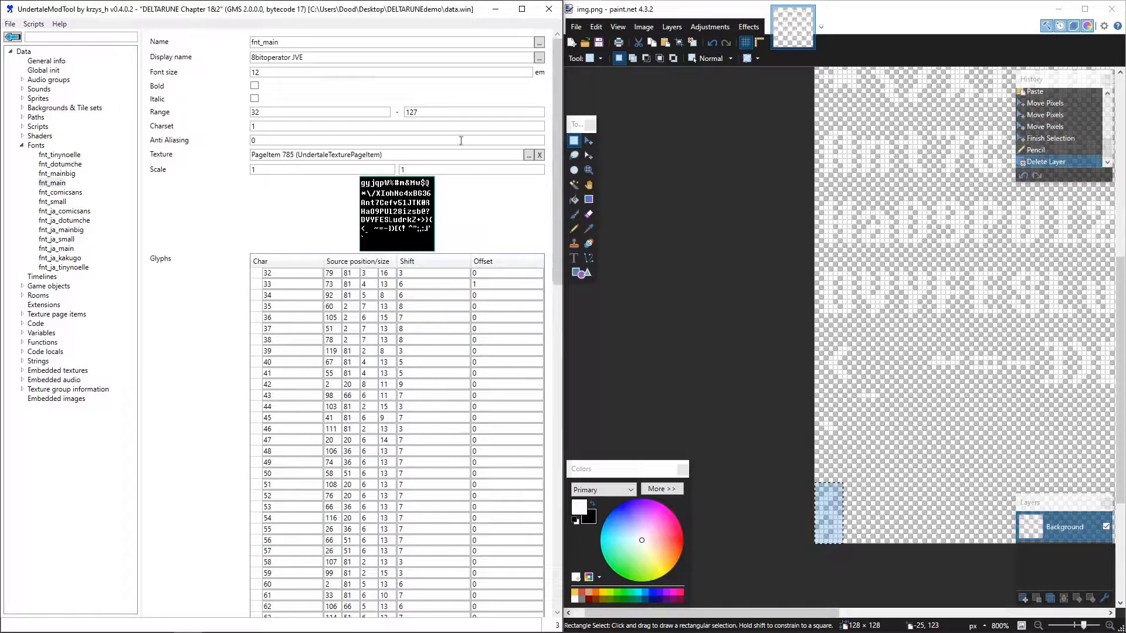
pyautogui.doubleClick(409, 156)
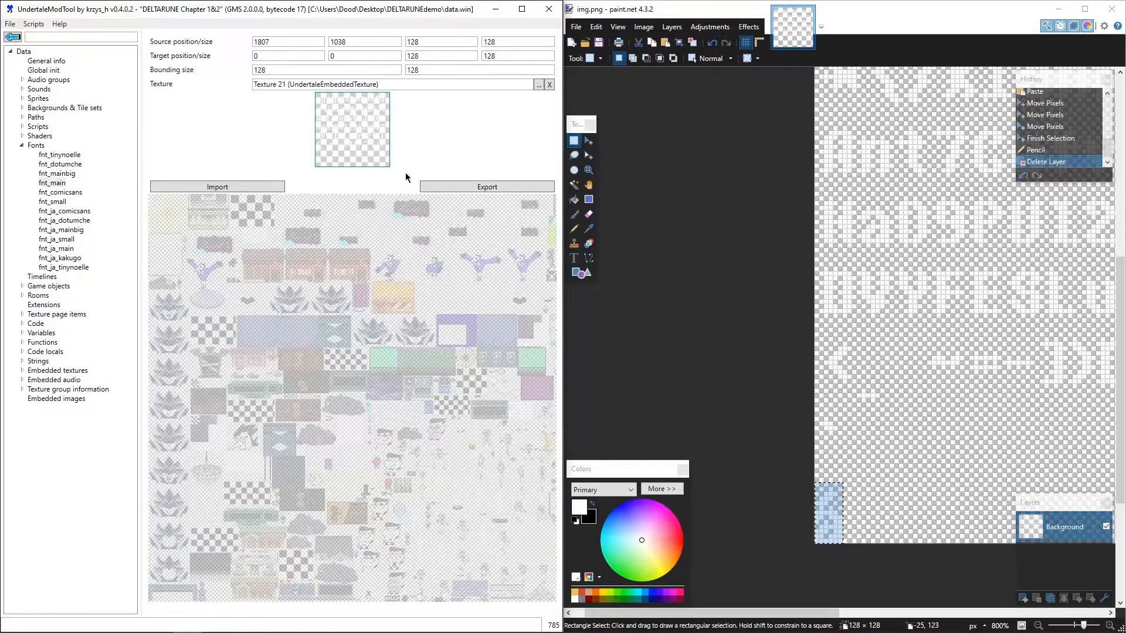
pyautogui.click(280, 187)
pyautogui.doubleClick(265, 228)
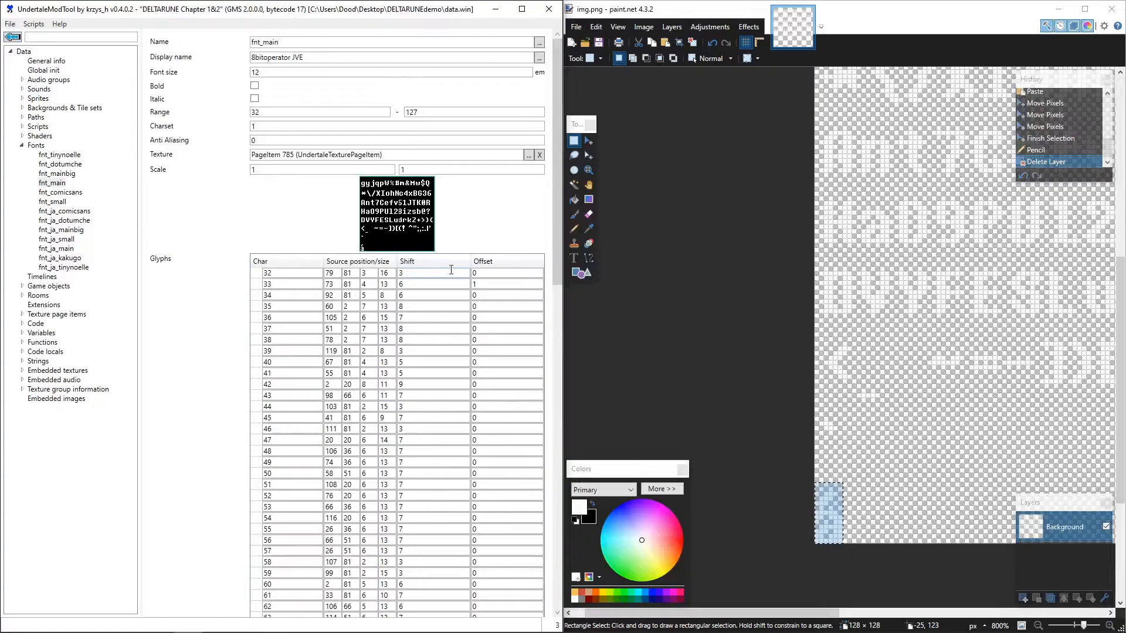
# - Look up the decimal code of á in the Unicode chart and set the end of fnt_main's character range to 225
pyautogui.scroll(-20, 448, 282)
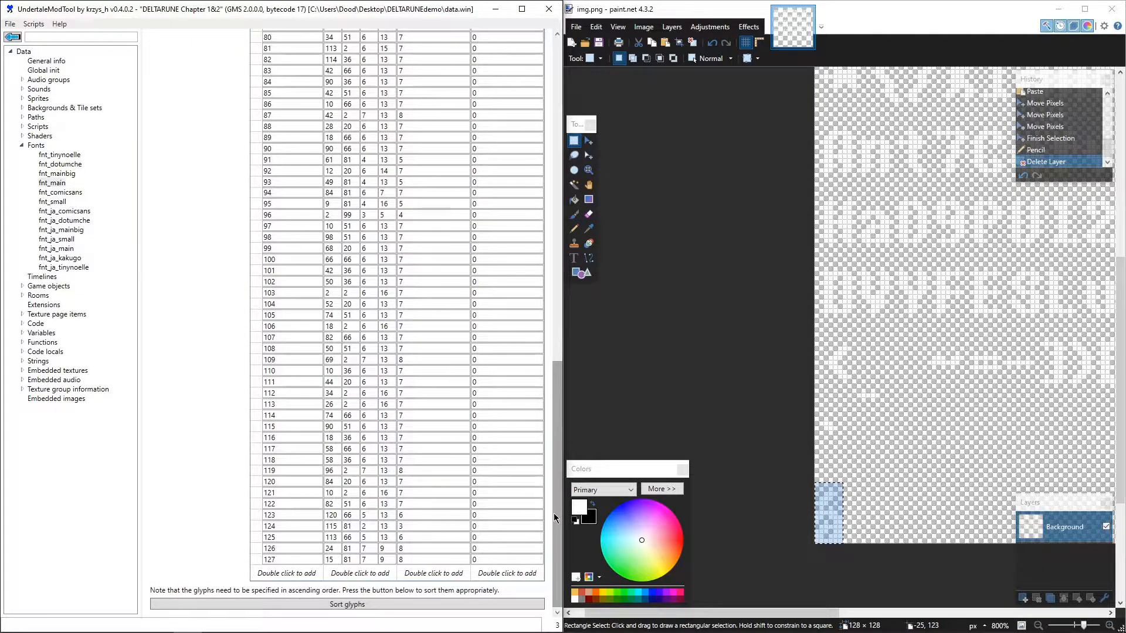
pyautogui.scroll(20, 511, 244)
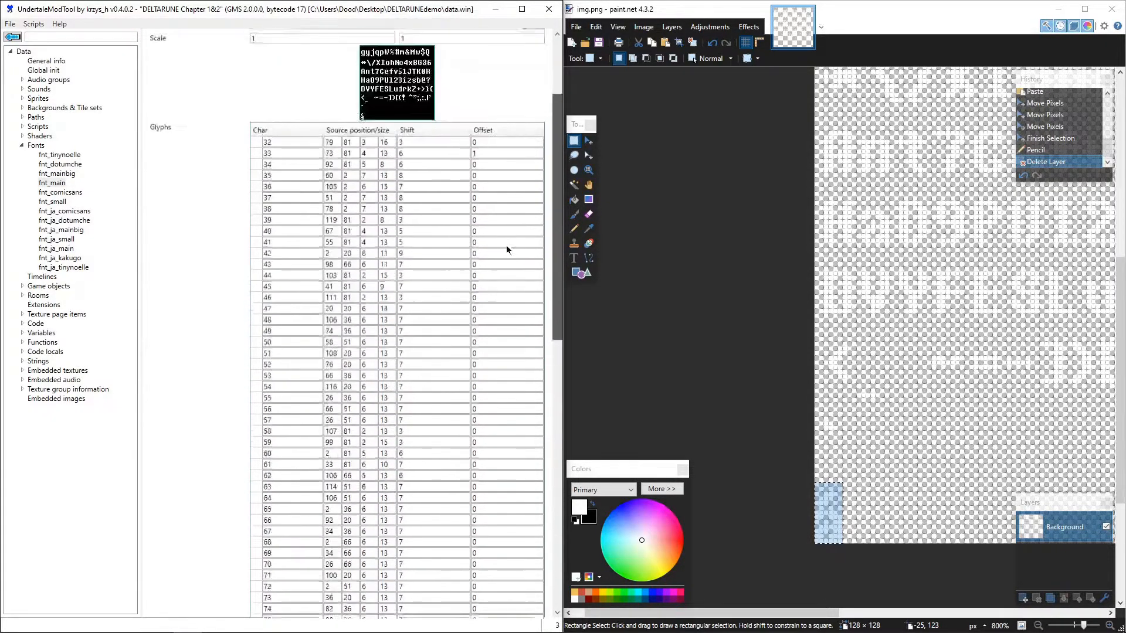
pyautogui.scroll(1, 529, 207)
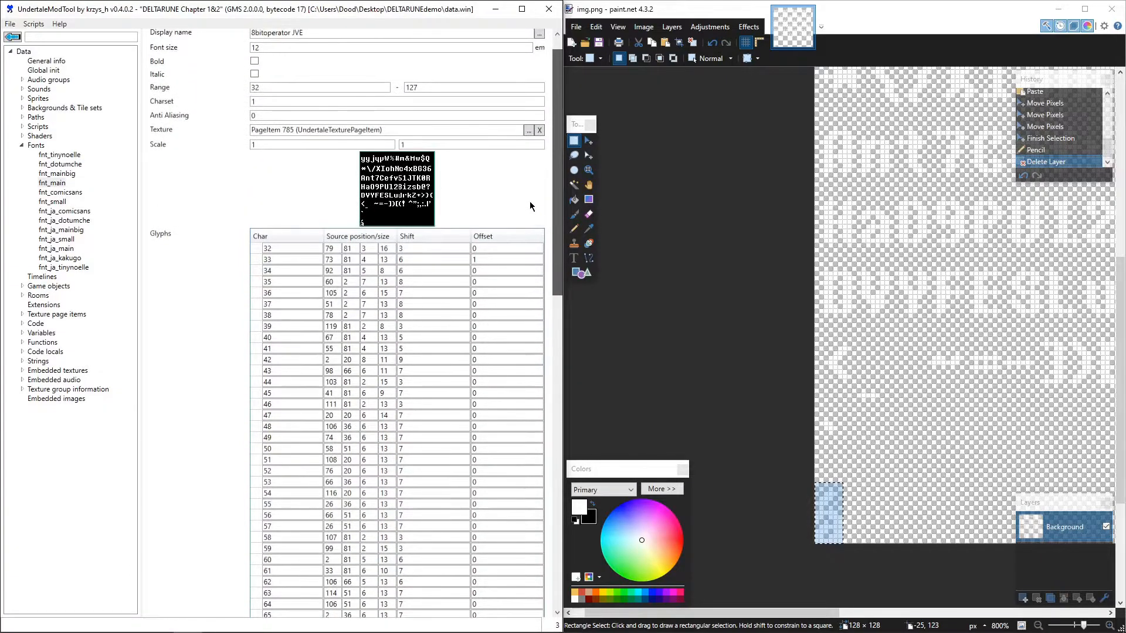
pyautogui.scroll(-1, 530, 206)
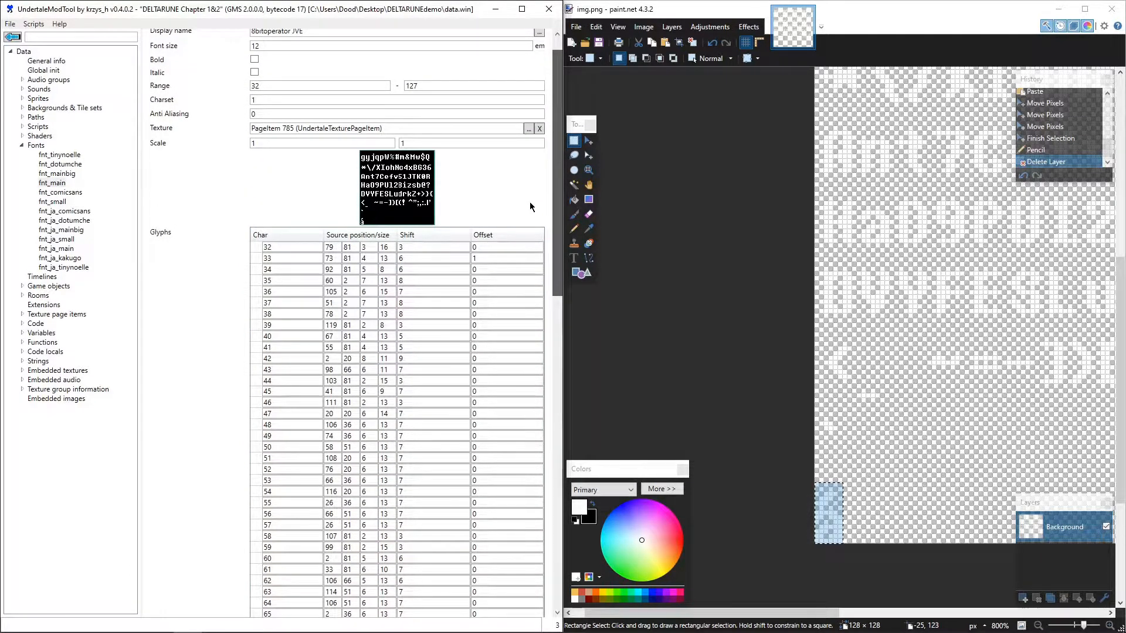
pyautogui.scroll(-1, 530, 206)
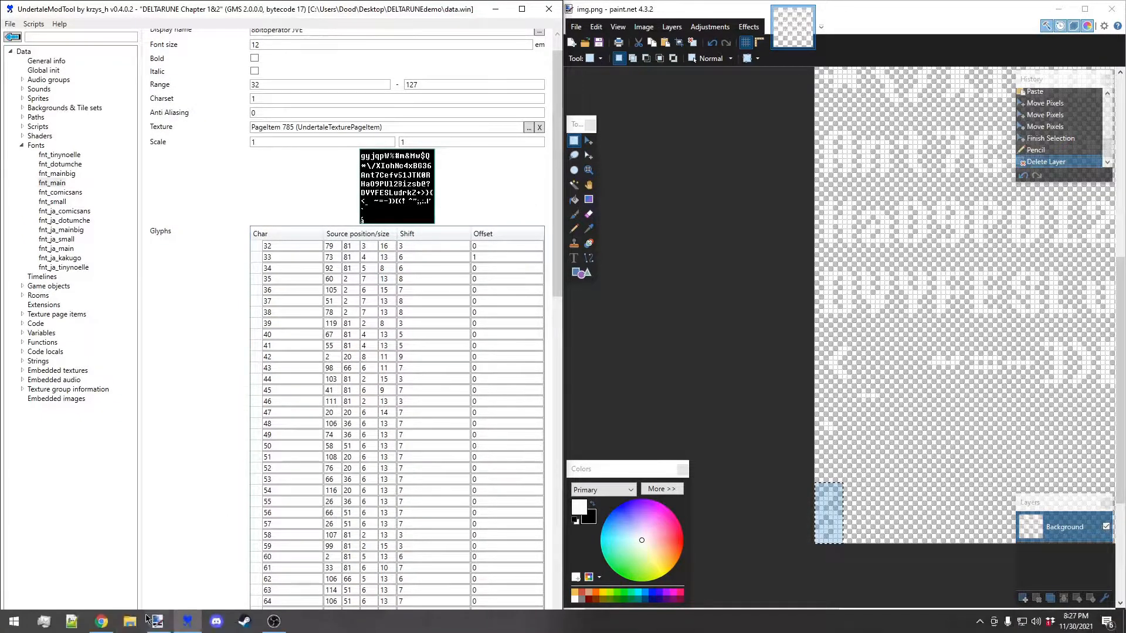
pyautogui.click(115, 622)
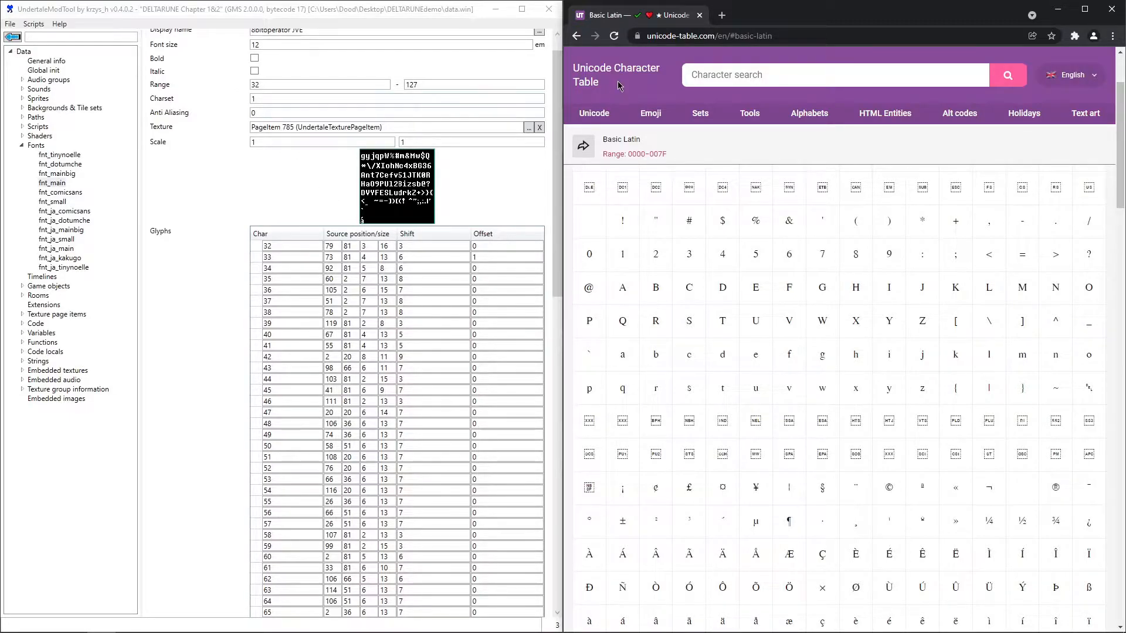
pyautogui.scroll(-3, 695, 526)
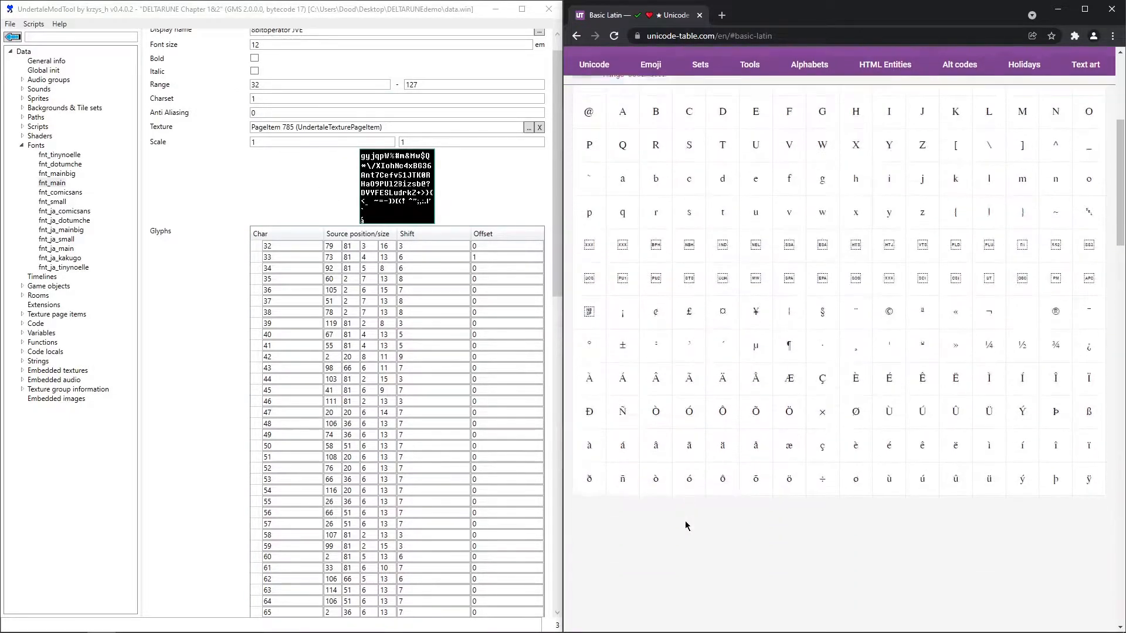
pyautogui.click(626, 451)
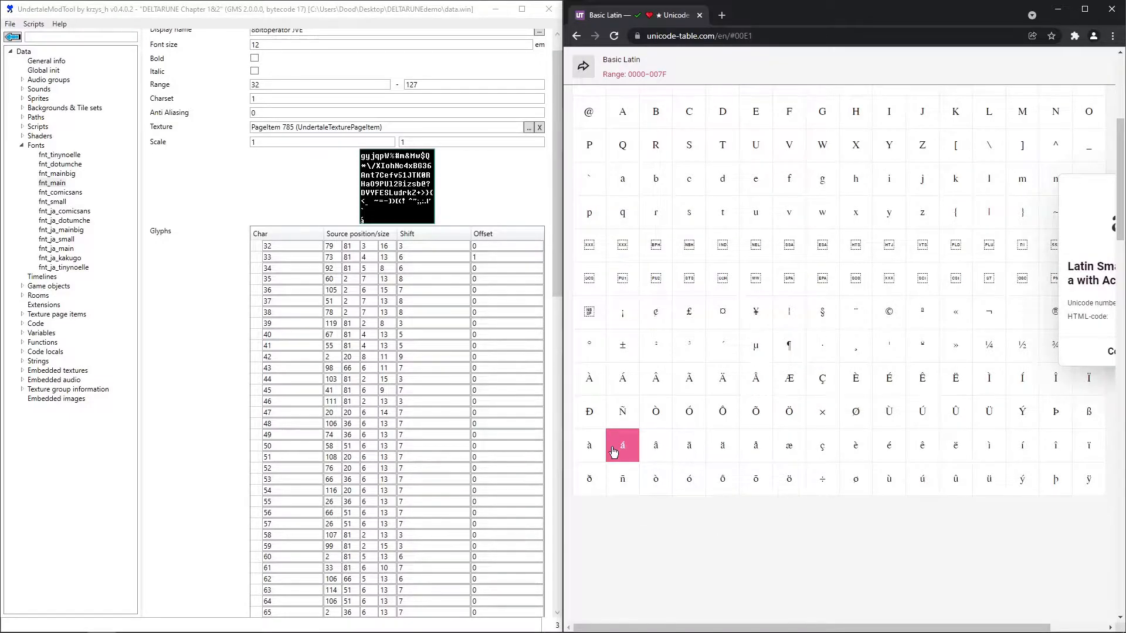
pyautogui.moveTo(613, 452)
pyautogui.doubleClick(438, 87)
pyautogui.write('225')
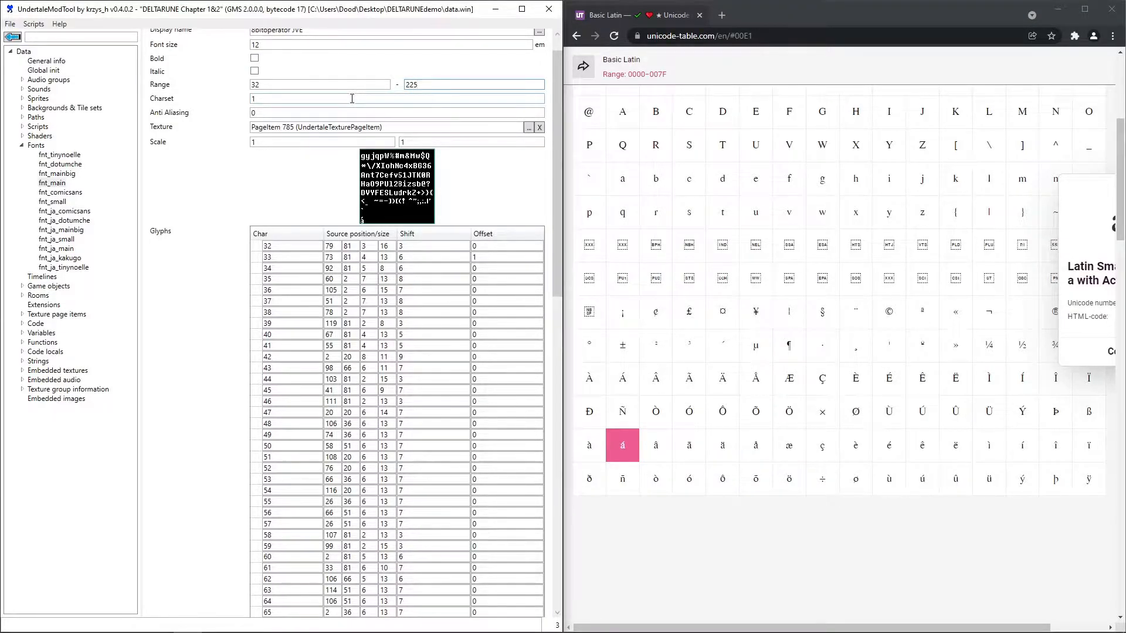
# - Add a new row at the end of fnt_main's glyph table with character code 225
pyautogui.scroll(-15, 542, 255)
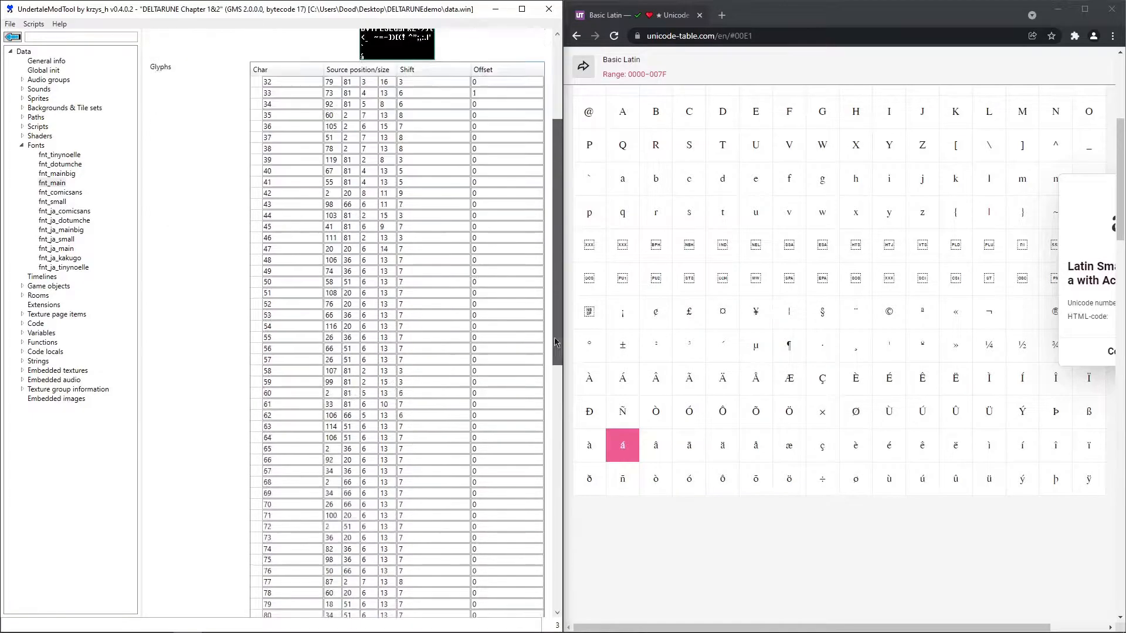
pyautogui.scroll(-5, 543, 255)
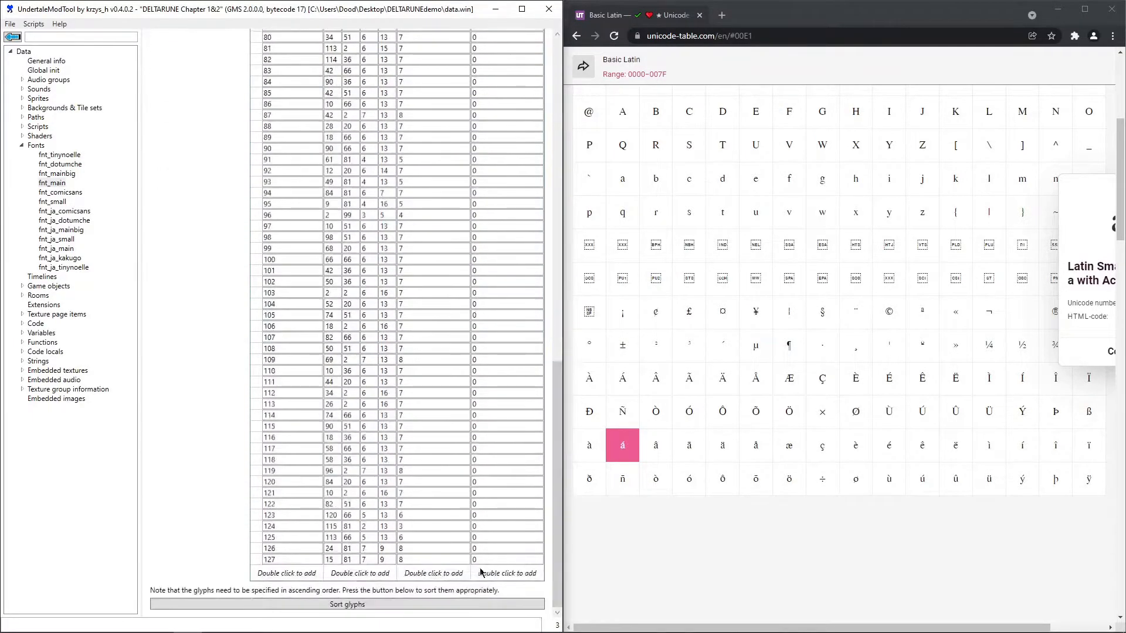
pyautogui.click(299, 578)
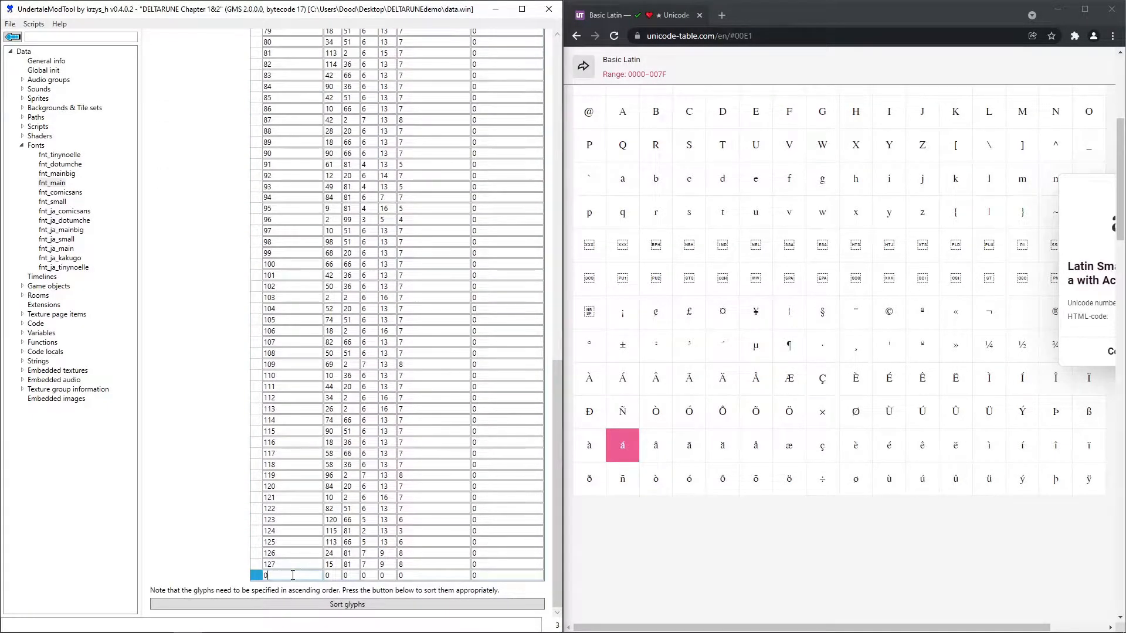
pyautogui.write('225')
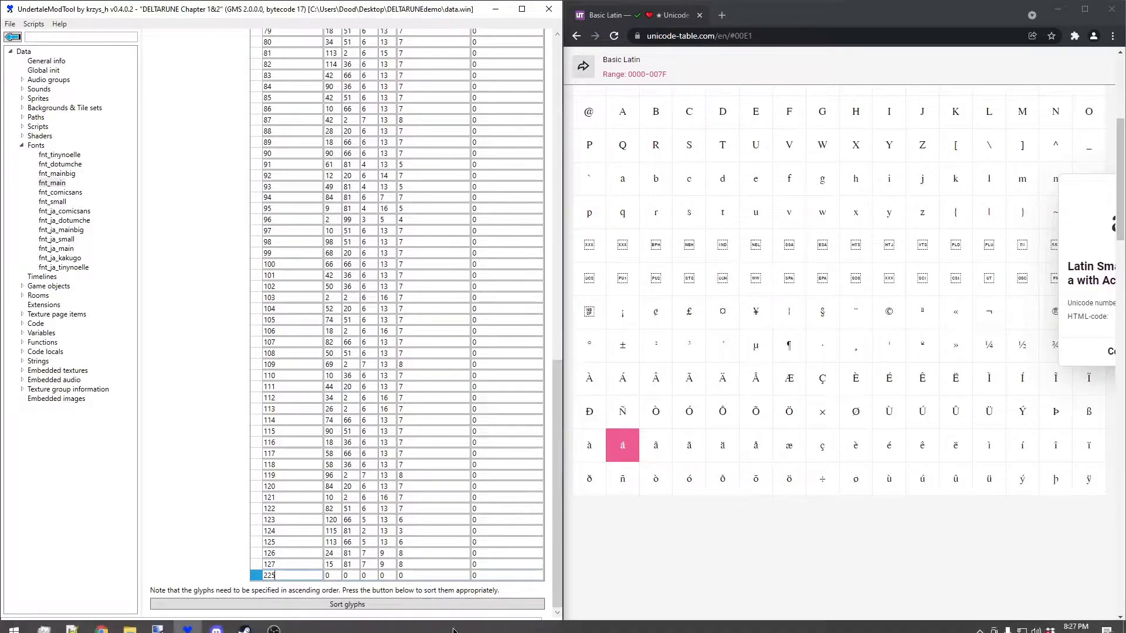
# - Select the á in paint.net to read its bounds, and set glyph 225's source Y to 115, width to 6 and height to 13
pyautogui.click(157, 622)
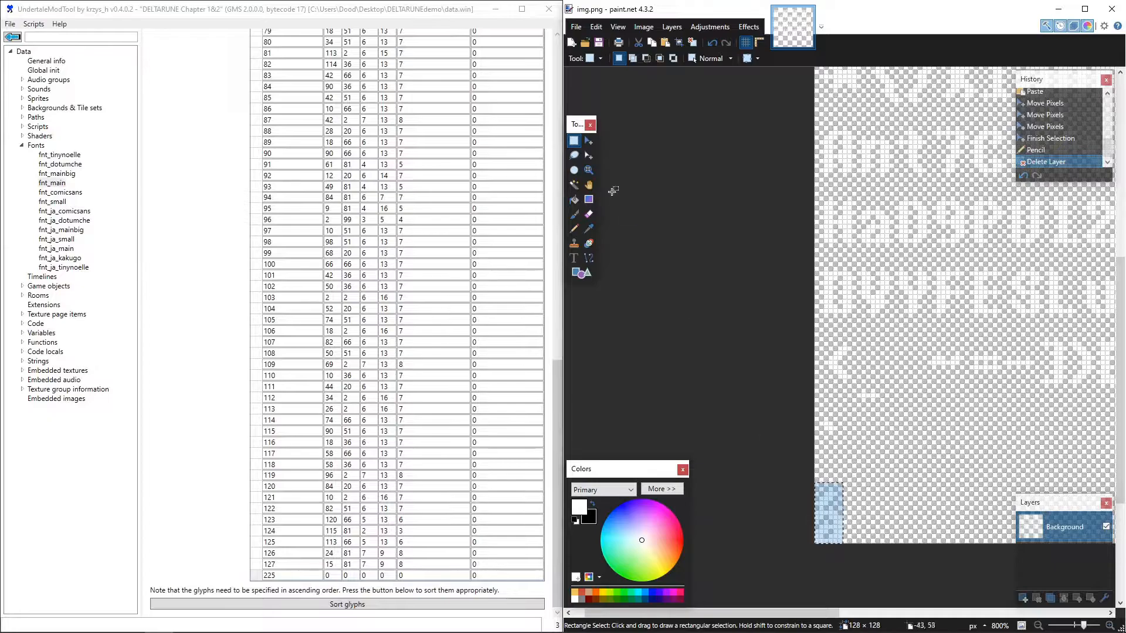
pyautogui.moveTo(817, 482); pyautogui.dragTo(840, 548)
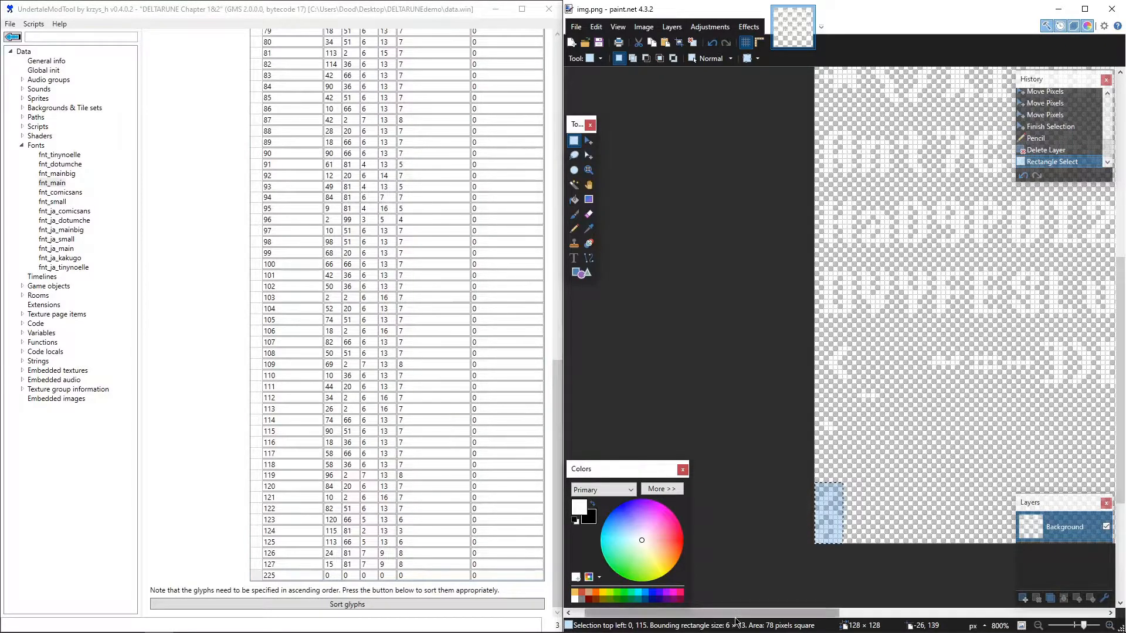
pyautogui.click(351, 575)
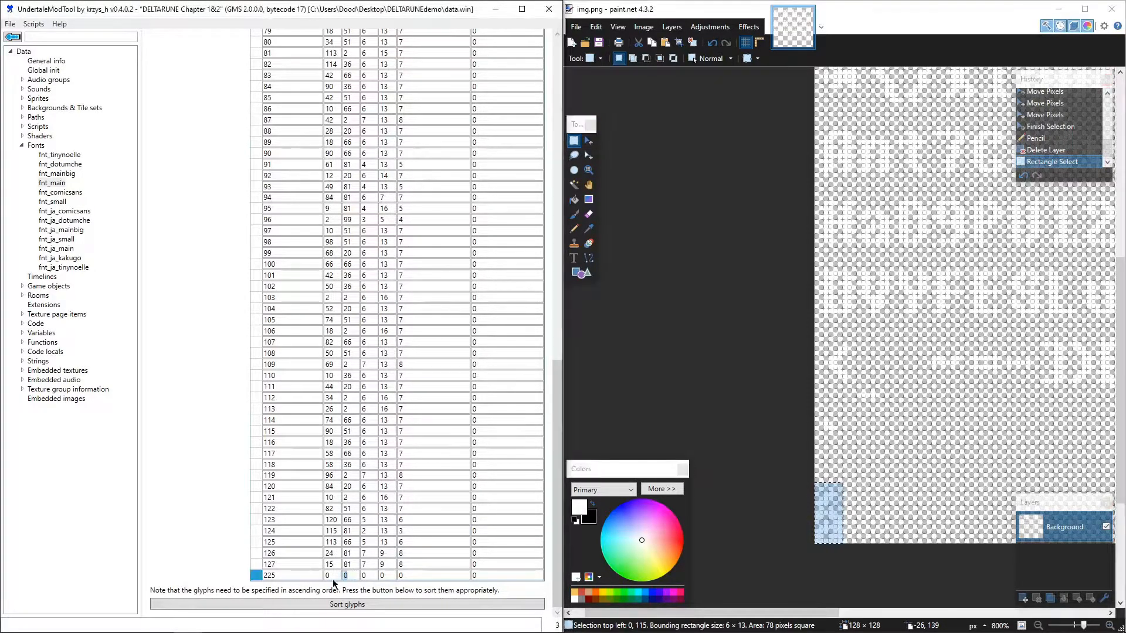
pyautogui.write('115')
pyautogui.press('Tab')
pyautogui.write('6')
pyautogui.press('Tab')
pyautogui.write('21')
pyautogui.moveTo(558, 561); pyautogui.dragTo(546, 632)
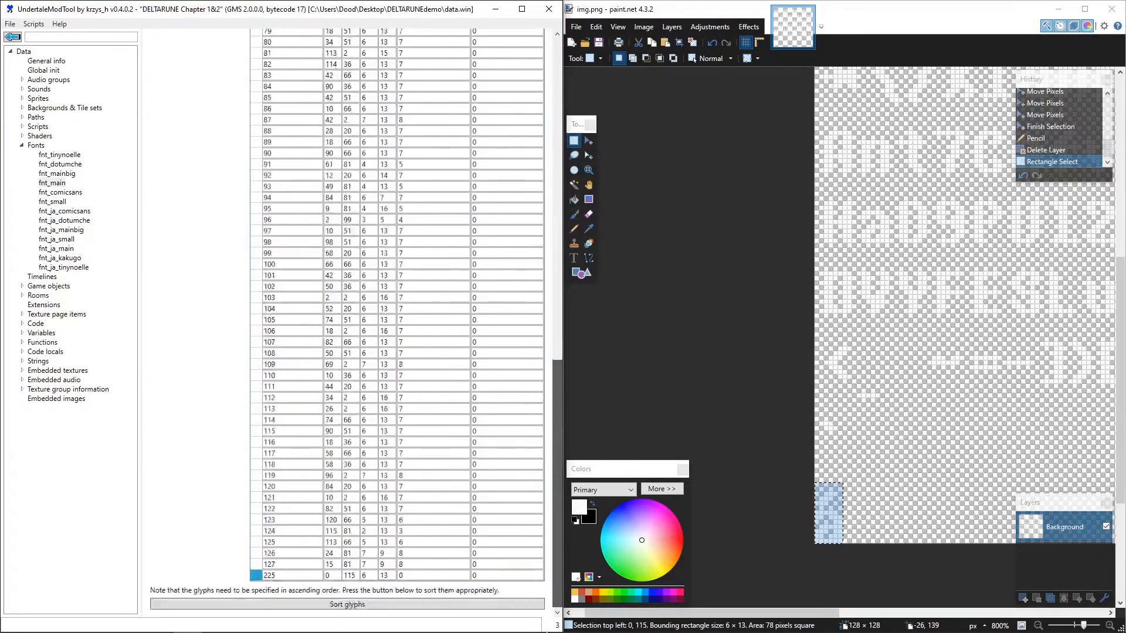
# - Set glyph 225's shift to 7 and sort fnt_main's glyphs into ascending order
pyautogui.click(403, 577)
pyautogui.doubleClick(403, 576)
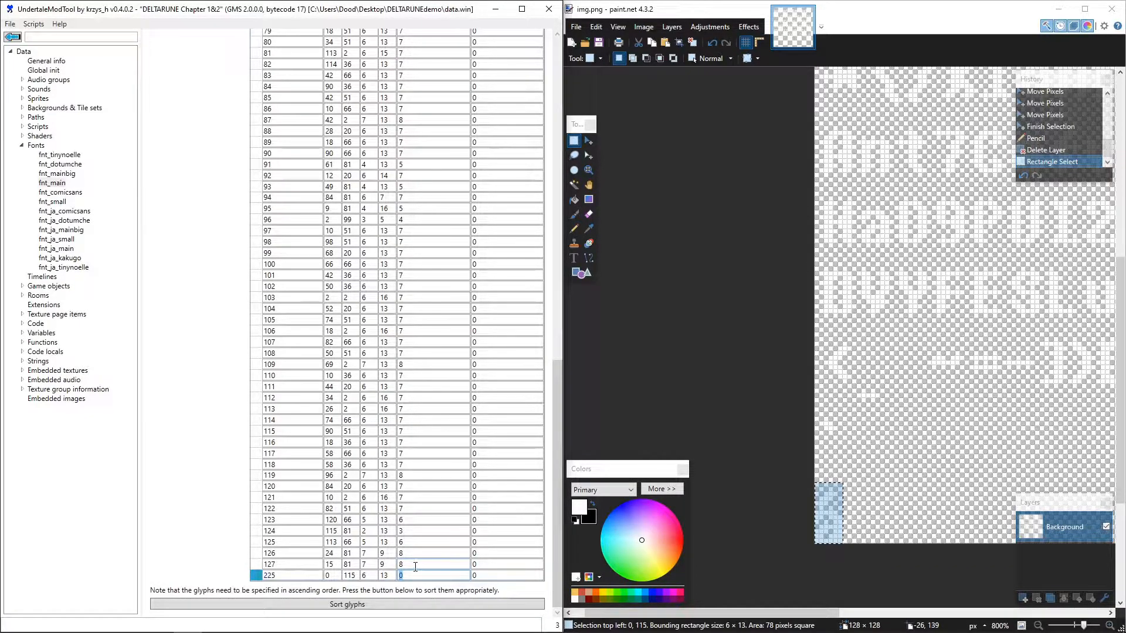
pyautogui.write('7')
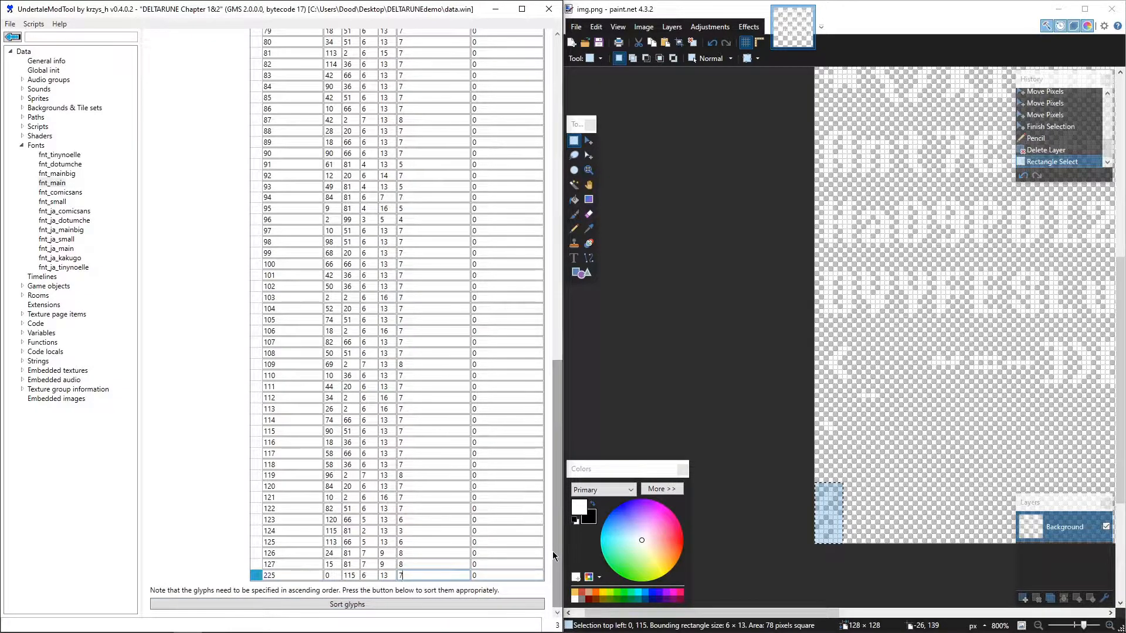
pyautogui.click(526, 573)
pyautogui.moveTo(561, 561); pyautogui.dragTo(518, 591)
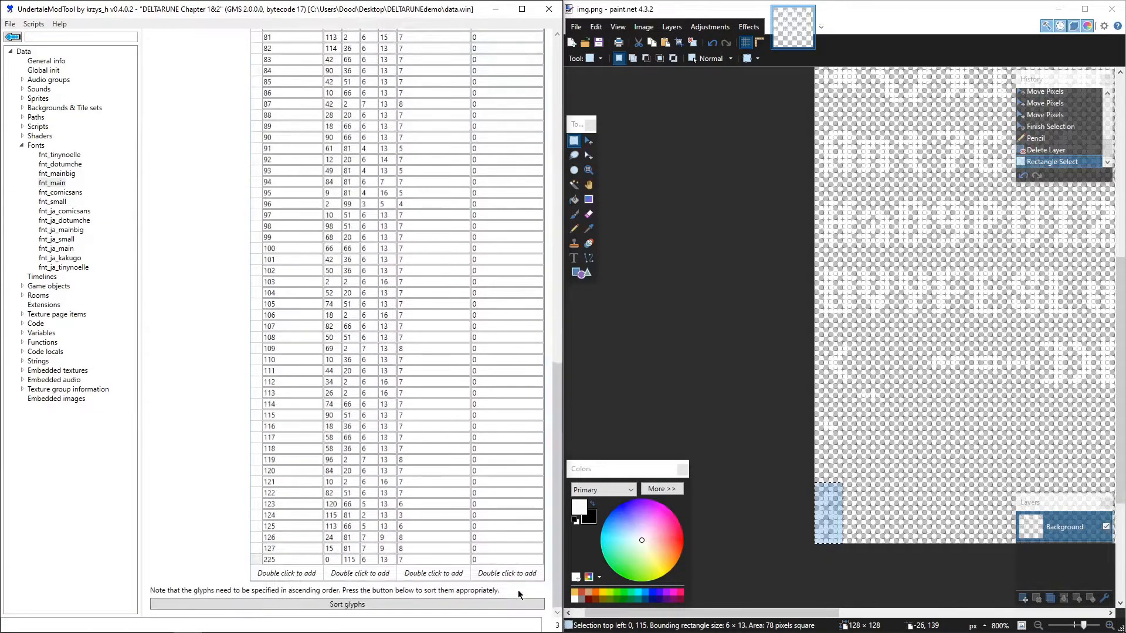
pyautogui.click(396, 604)
pyautogui.moveTo(554, 432); pyautogui.dragTo(535, 111)
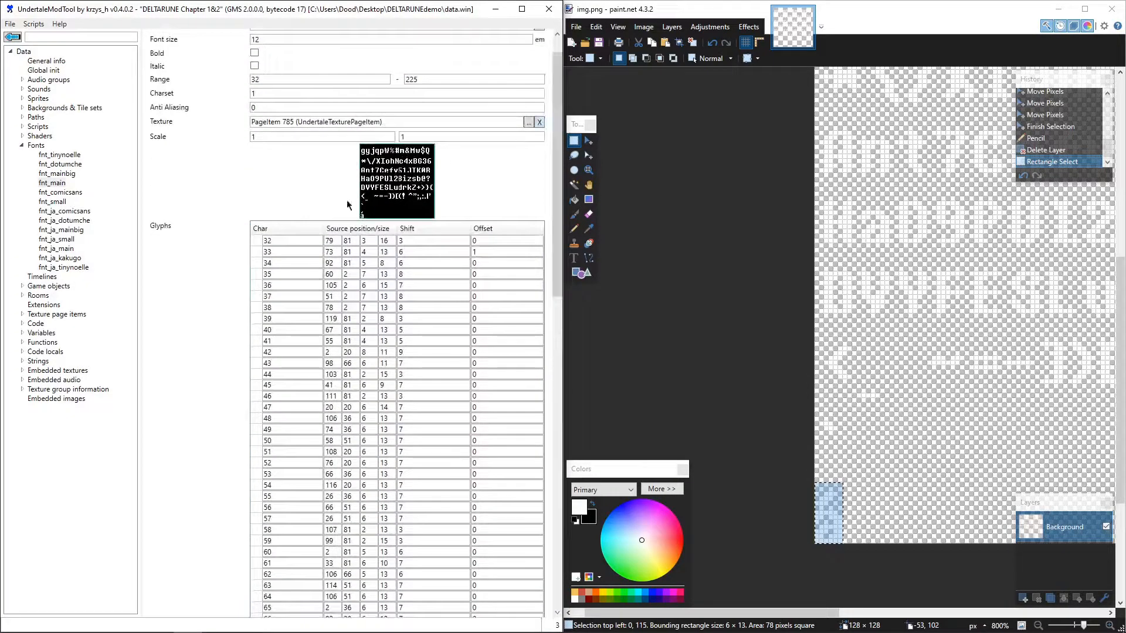
pyautogui.moveTo(280, 240); pyautogui.dragTo(258, 244)
pyautogui.moveTo(555, 222); pyautogui.dragTo(551, 551)
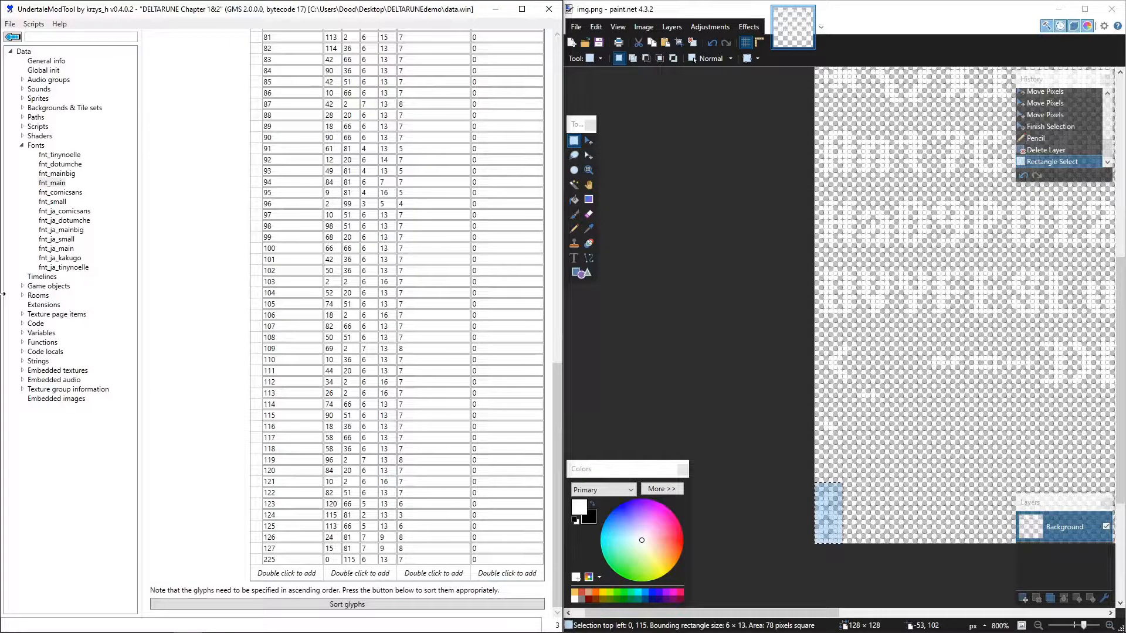
# - Open the IMAGE_LOGO sprite and export its frames to the Desktop as IMAGE_LOGO.png
pyautogui.click(21, 100)
pyautogui.scroll(14, 21, 117)
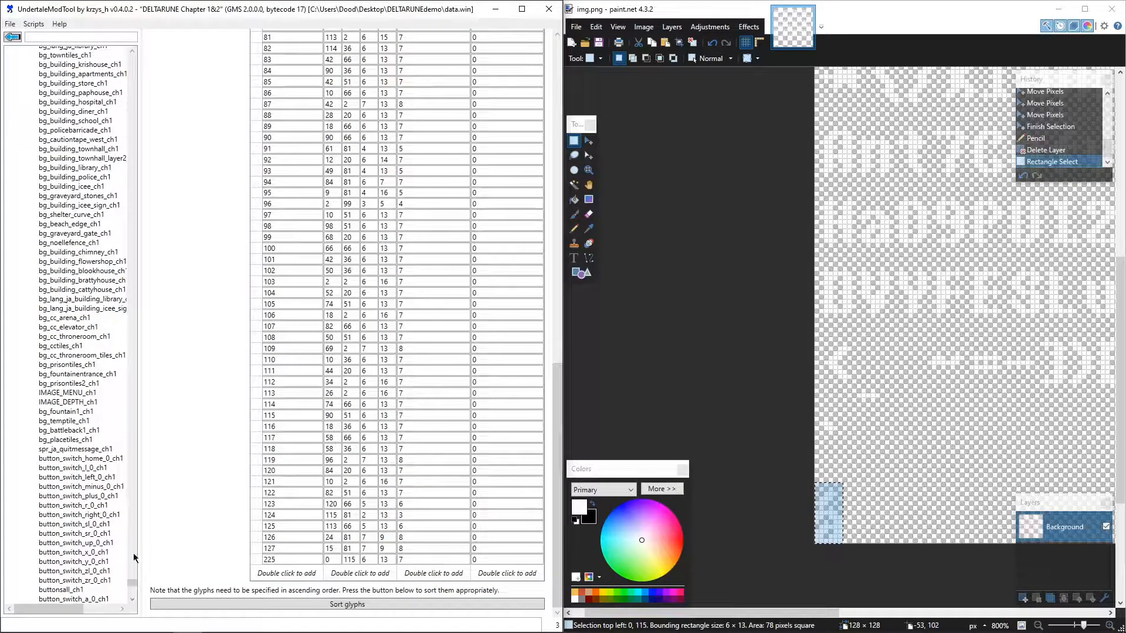
pyautogui.moveTo(133, 585); pyautogui.dragTo(131, 55)
pyautogui.click(62, 110)
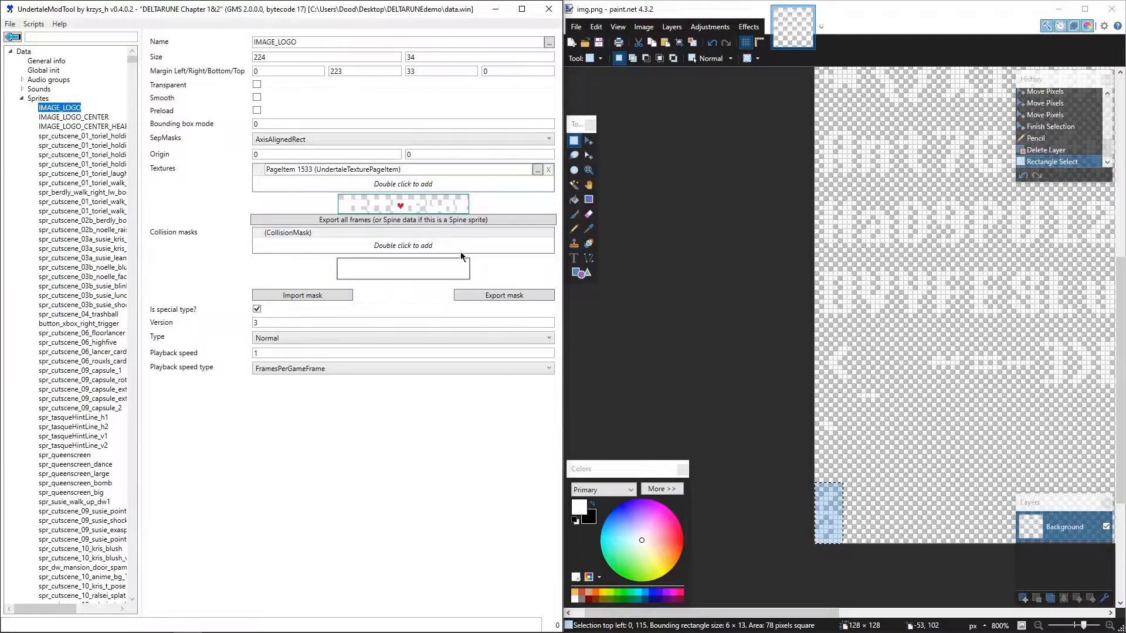
pyautogui.click(415, 222)
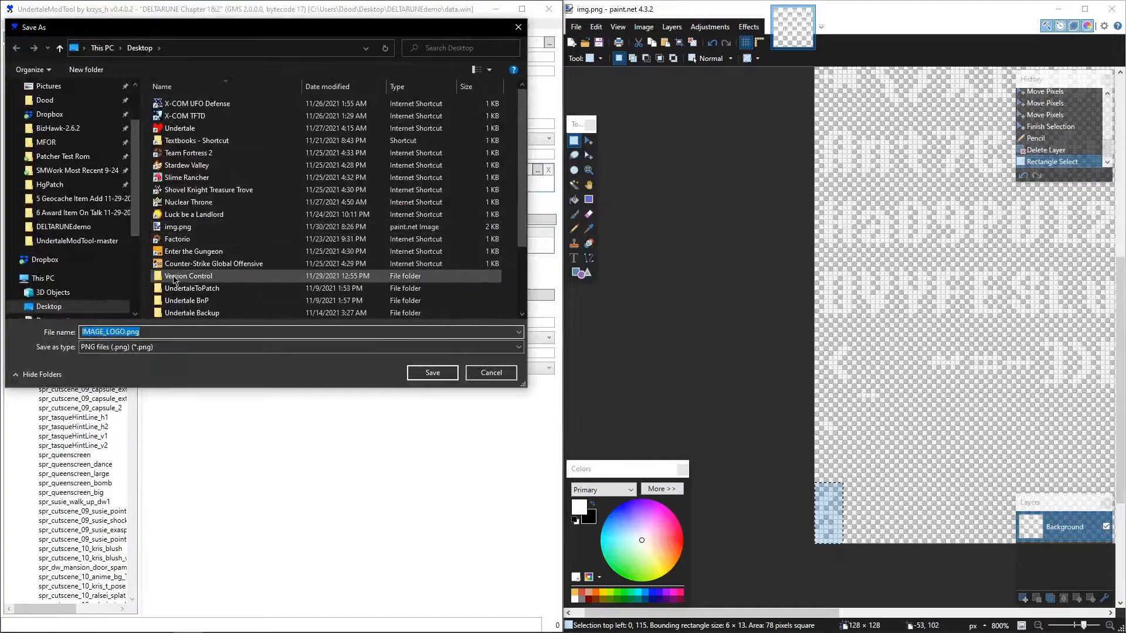
pyautogui.click(437, 374)
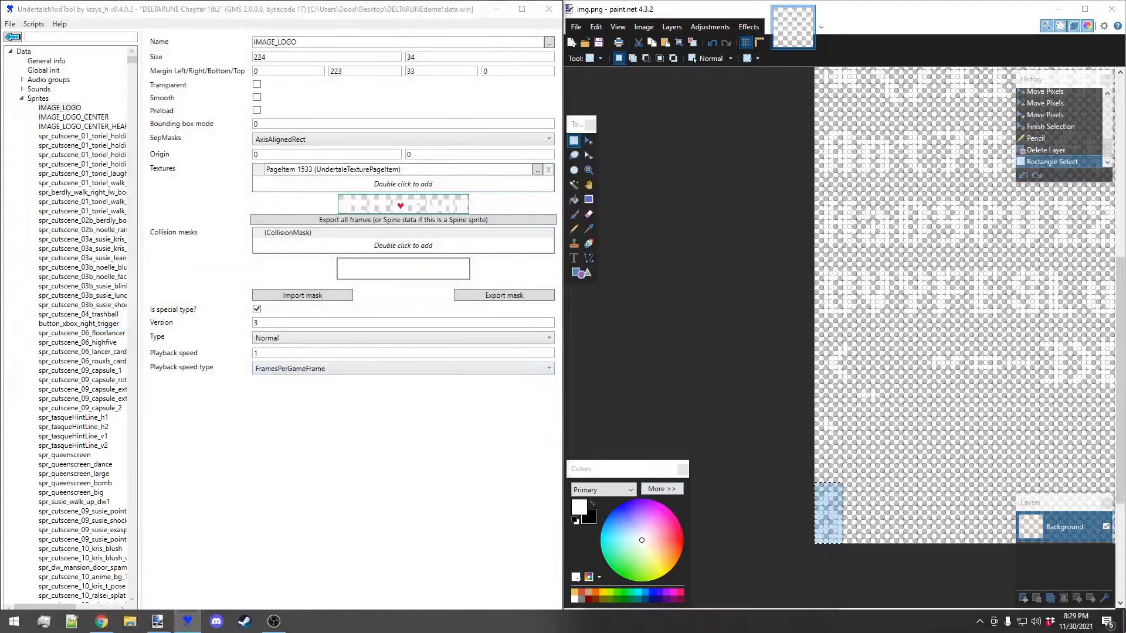
# - Open the exported IMAGE_LOGO.png from the desktop in paint.net and maximize the window
pyautogui.press('super+d')
pyautogui.click(139, 240)
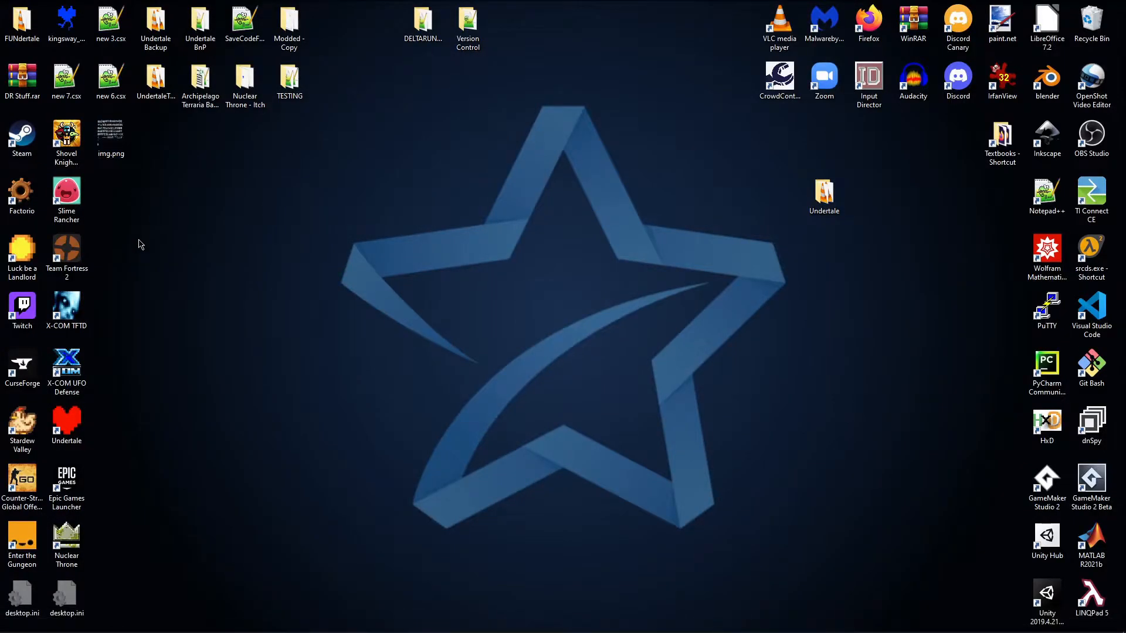
pyautogui.doubleClick(130, 209)
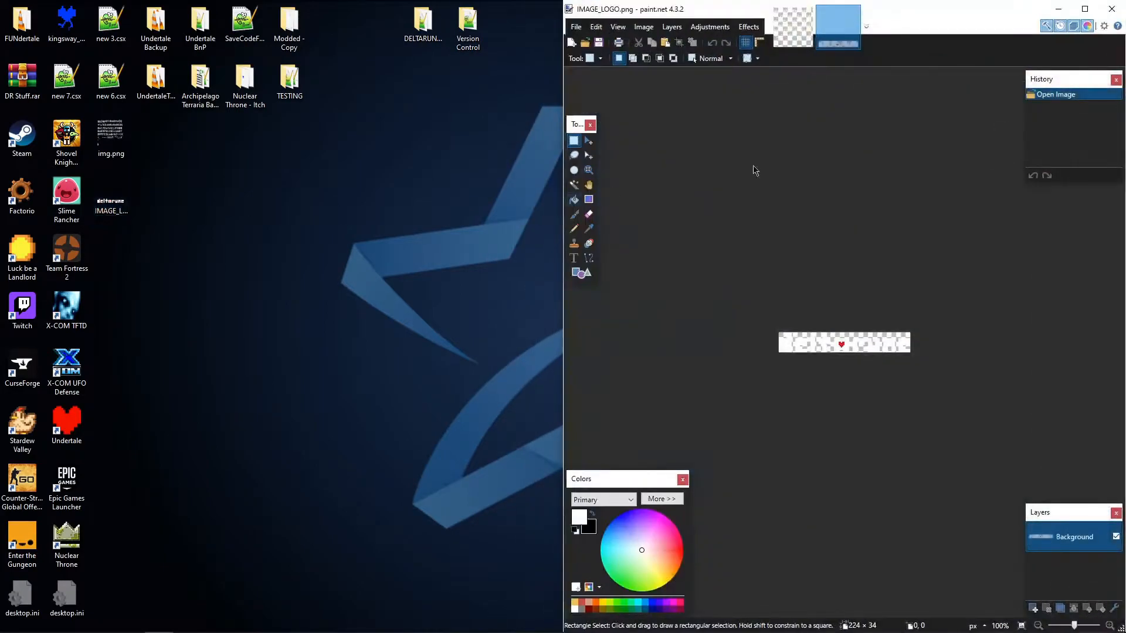
pyautogui.click(1085, 9)
pyautogui.scroll(4, 706, 287)
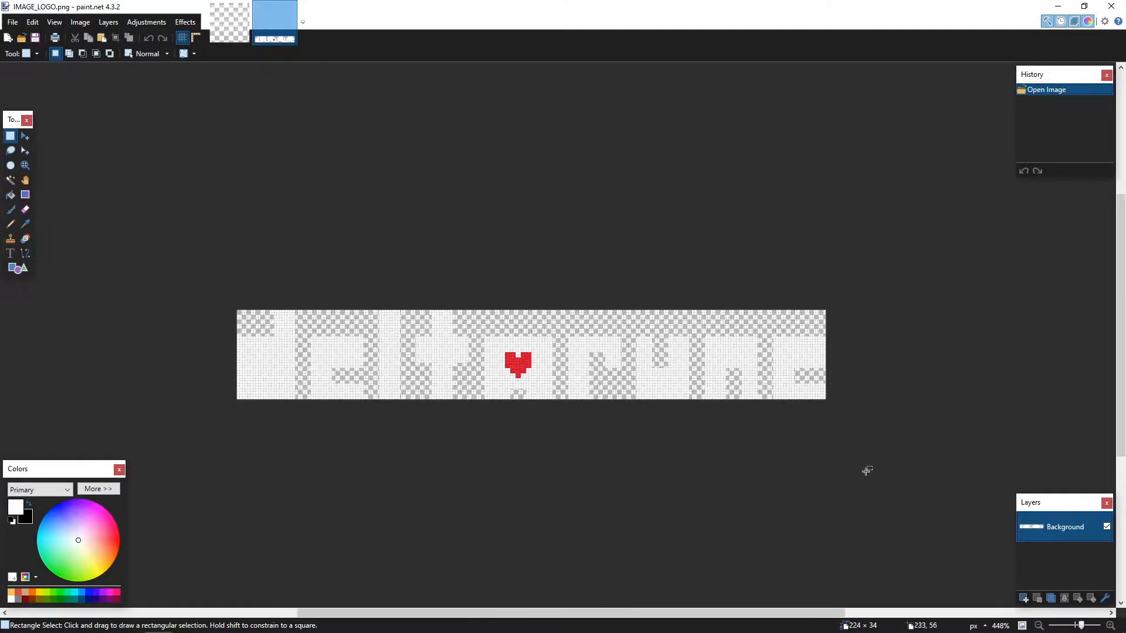
# - Add a new layer beneath the logo's Background layer and fill it with black
pyautogui.click(1025, 598)
pyautogui.moveTo(1040, 522); pyautogui.dragTo(1036, 564)
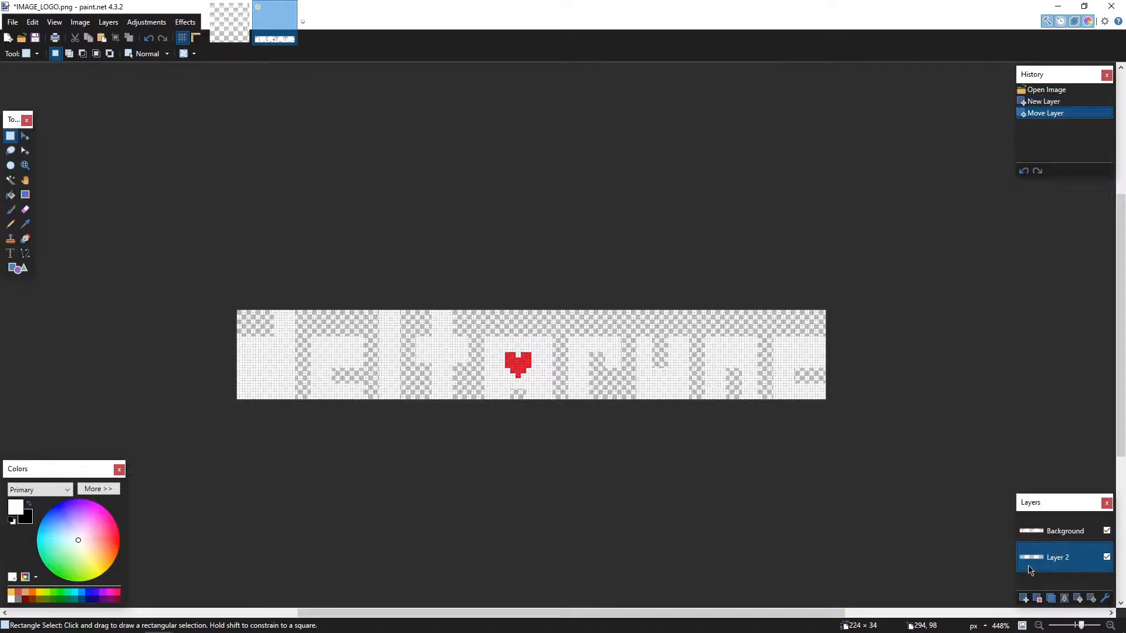
pyautogui.click(11, 194)
pyautogui.click(428, 380)
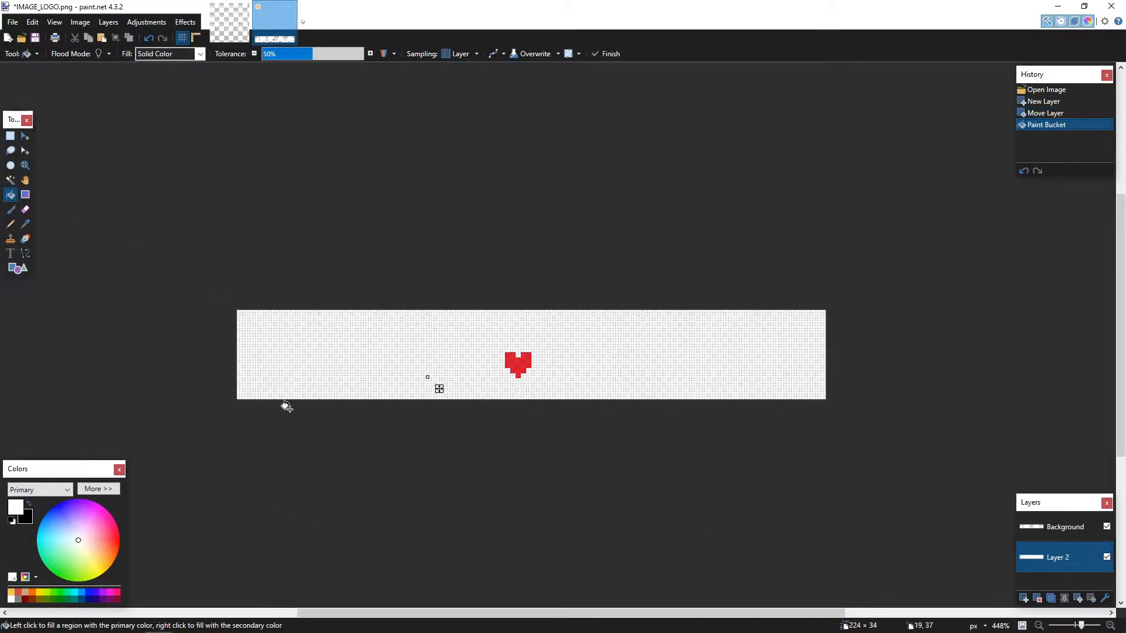
pyautogui.click(28, 503)
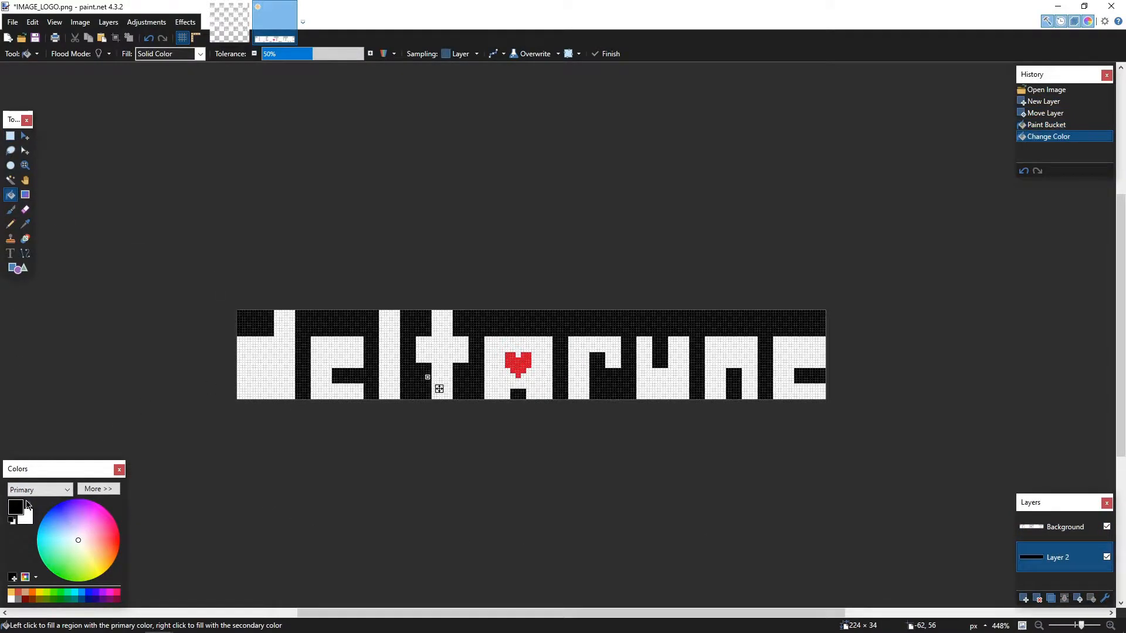
pyautogui.click(11, 136)
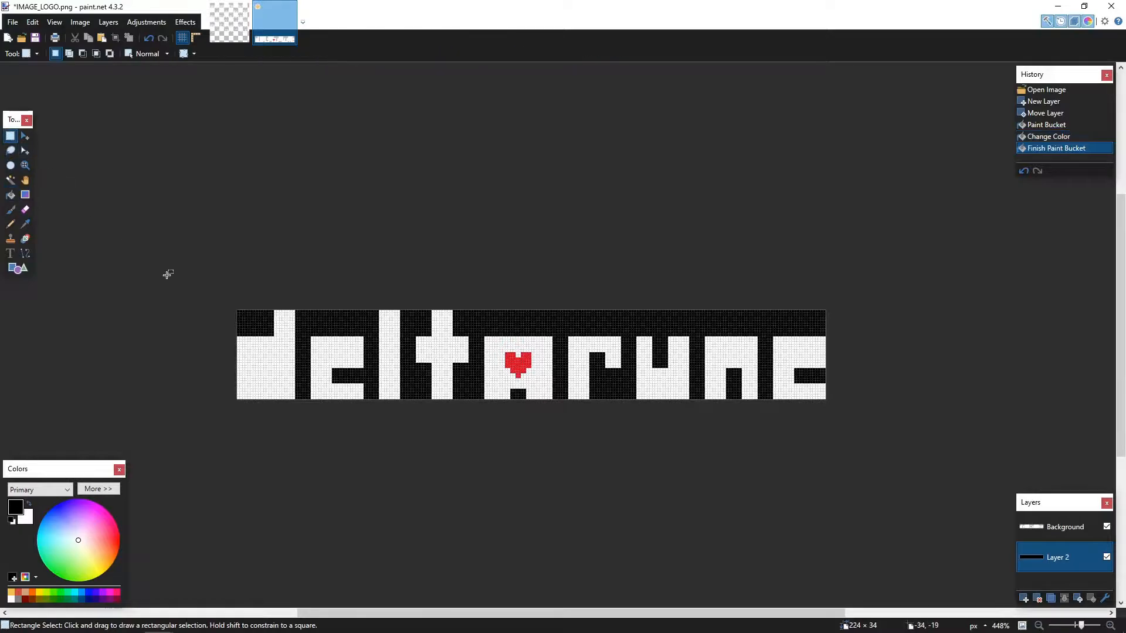
# - Hide and delete the black Layer 2 beneath the logo, then save IMAGE_LOGO.png
pyautogui.scroll(5, 241, 401)
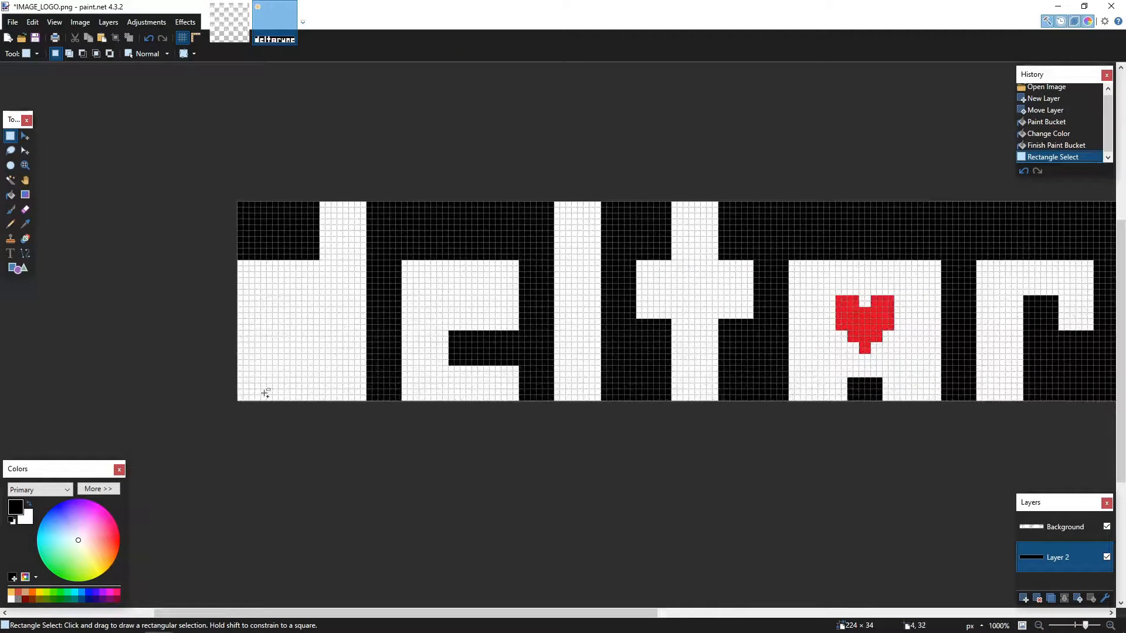
pyautogui.scroll(-5, 241, 402)
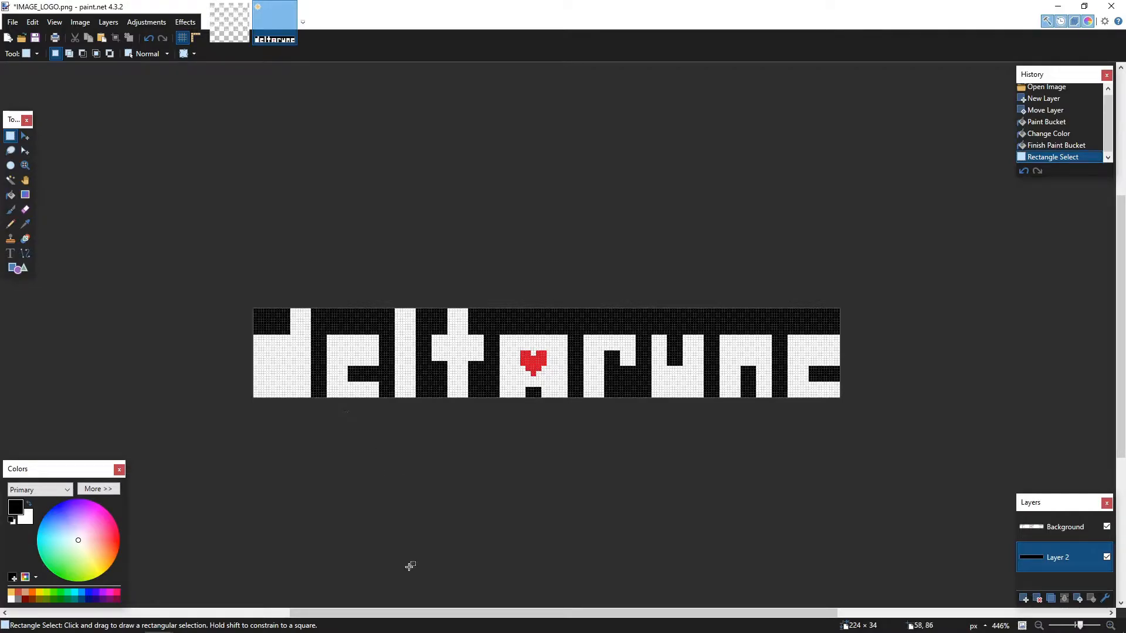
pyautogui.moveTo(409, 629)
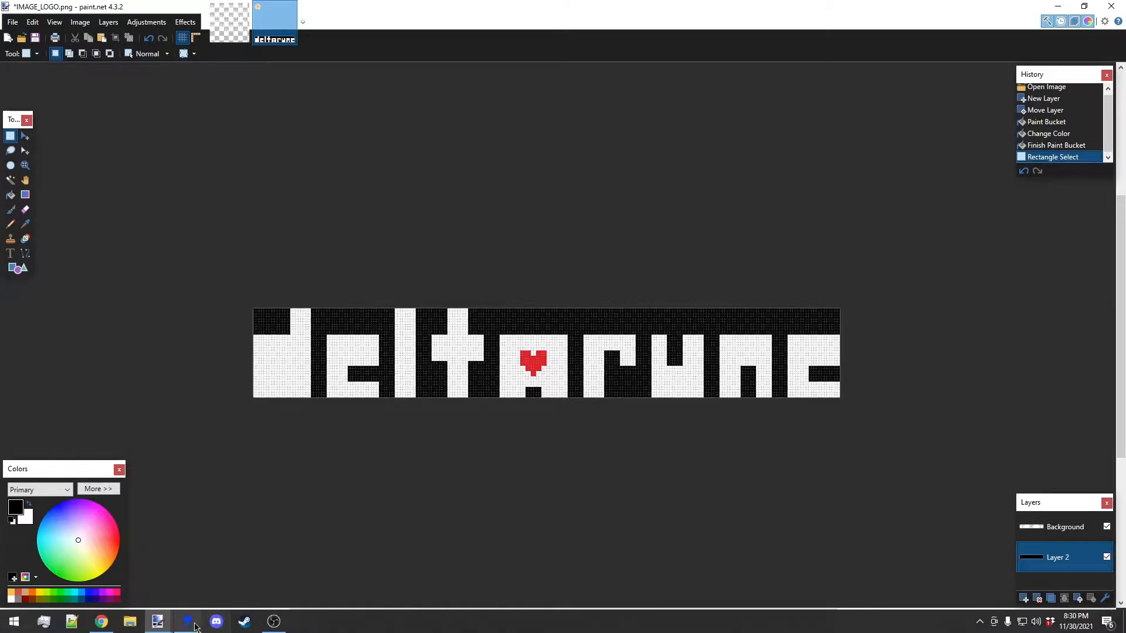
pyautogui.click(194, 627)
pyautogui.click(1107, 557)
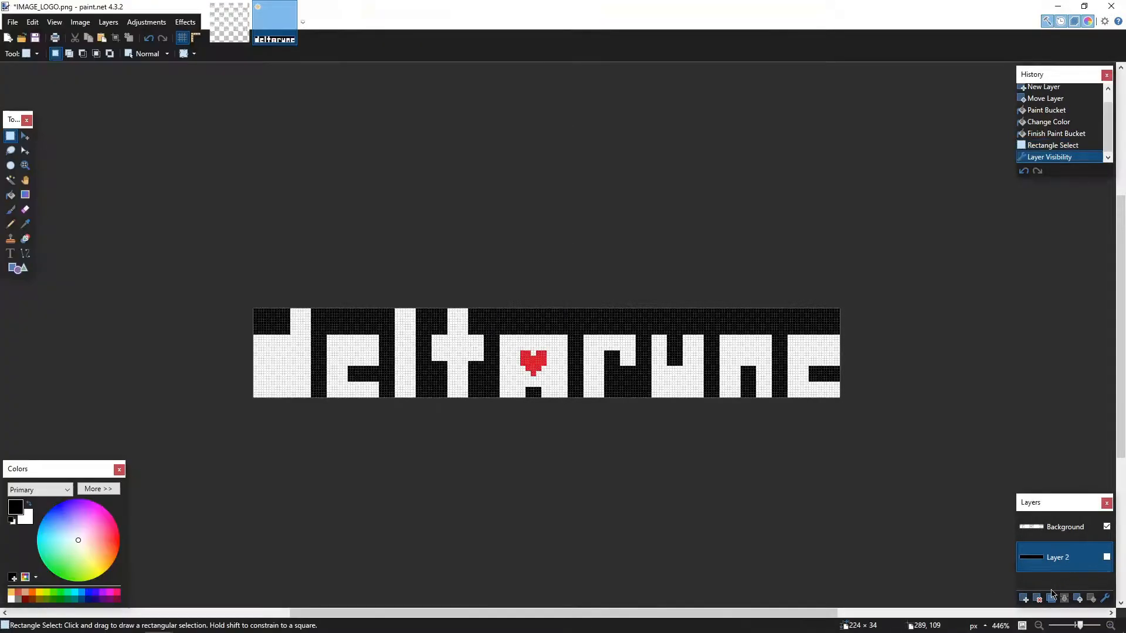
pyautogui.click(1040, 598)
pyautogui.hotkey('ctrl', 's')
pyautogui.press('Return')
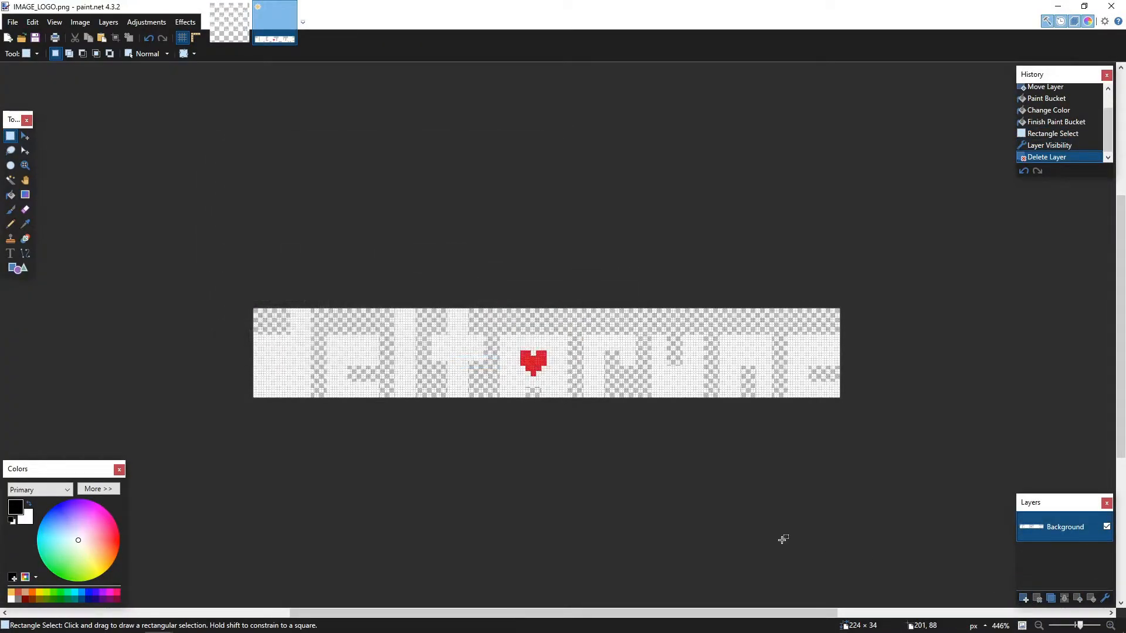
# - Switch to UndertaleModTool and import IMAGE_LOGO.png from the Desktop into the IMAGE_LOGO sprite's texture page item
pyautogui.moveTo(135, 630)
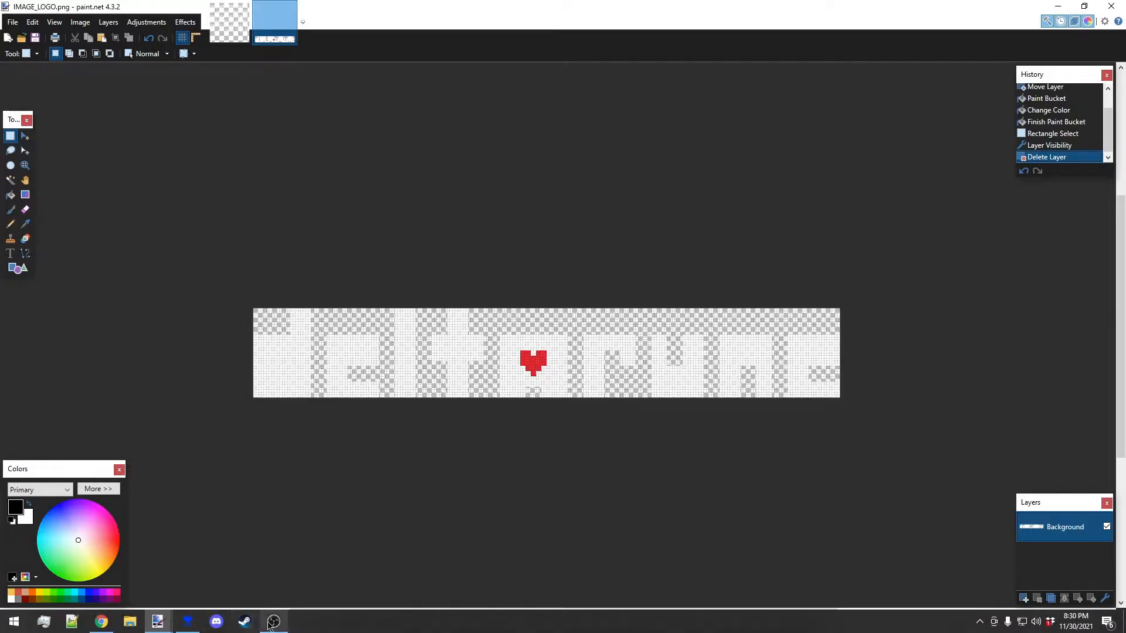
pyautogui.moveTo(269, 627)
pyautogui.click(188, 622)
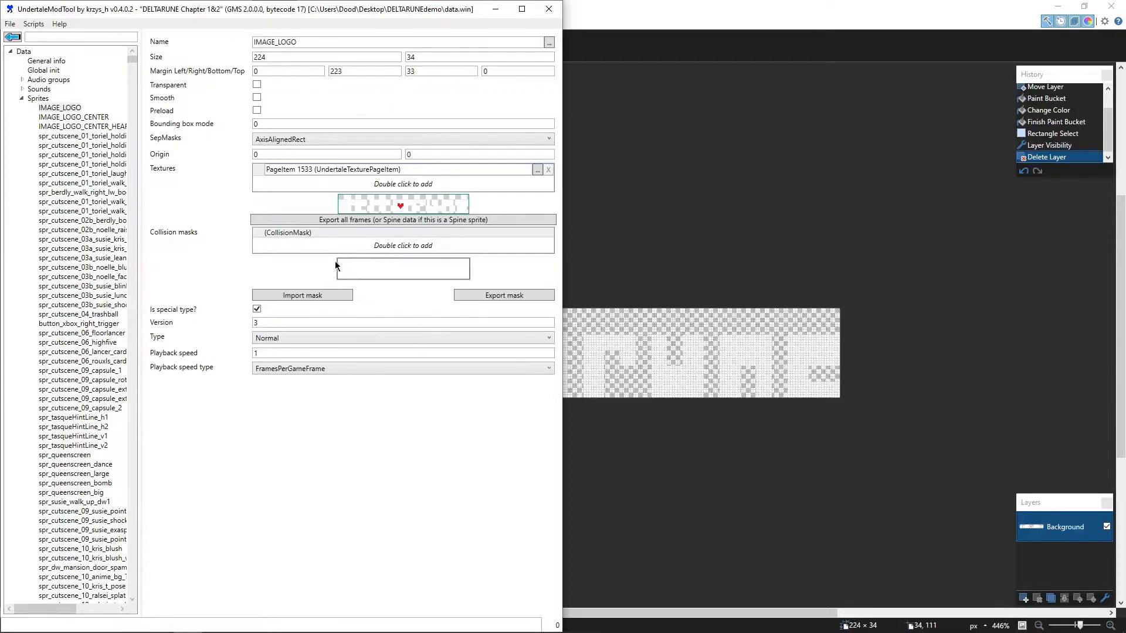
pyautogui.click(369, 171)
pyautogui.doubleClick(368, 170)
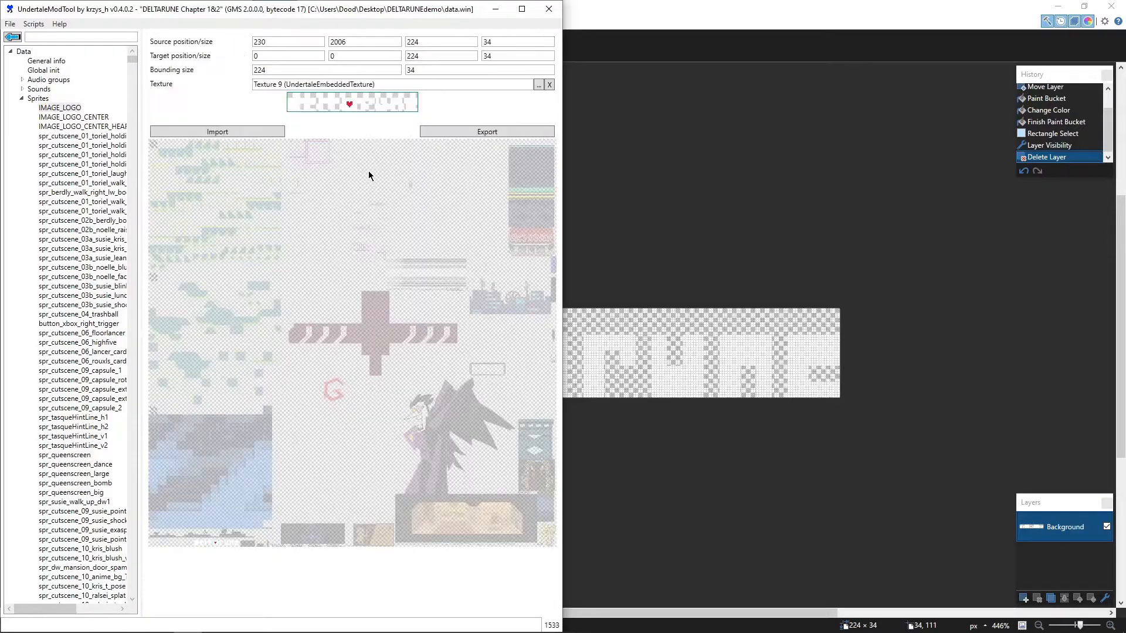
pyautogui.click(230, 133)
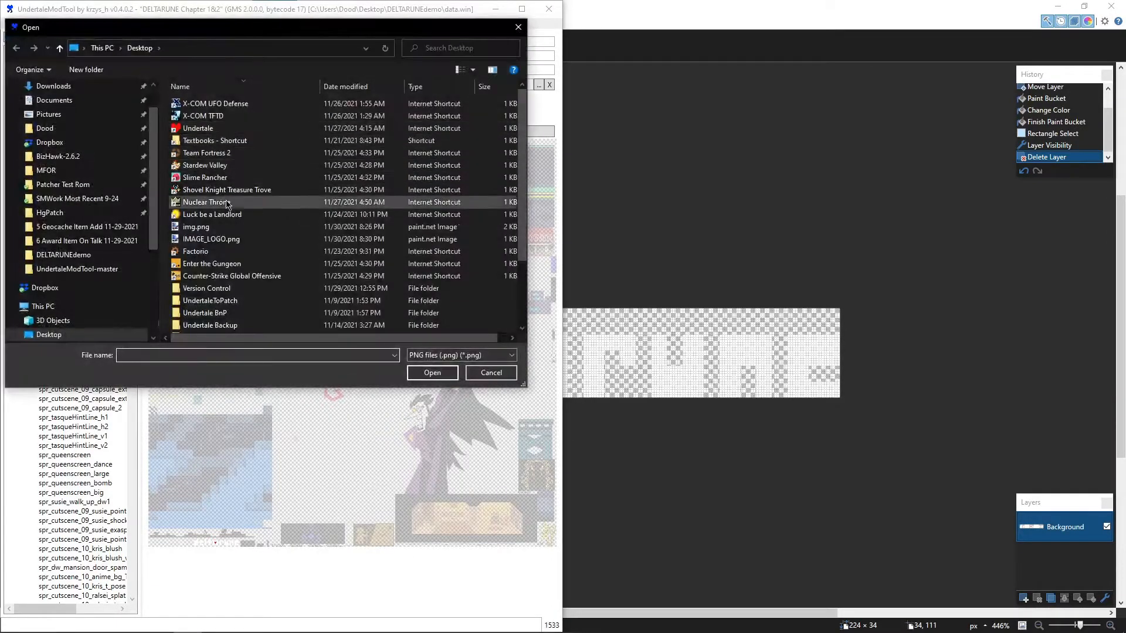
pyautogui.doubleClick(224, 238)
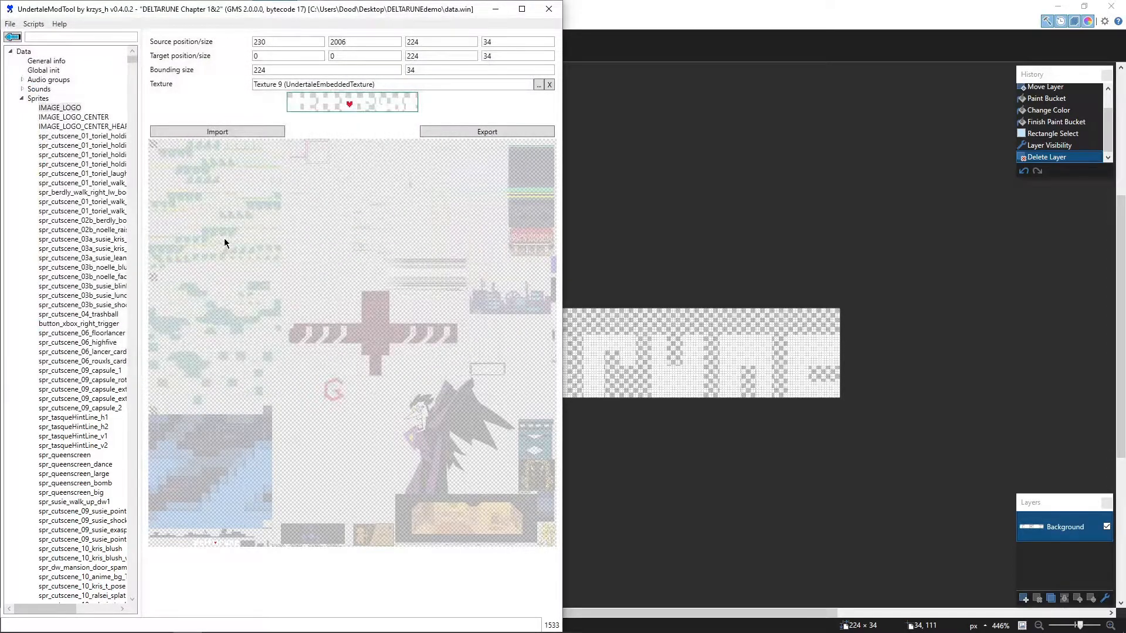
# - Return to the IMAGE_LOGO sprite and collapse the Sprites and Fonts groups in the resource tree
pyautogui.click(19, 39)
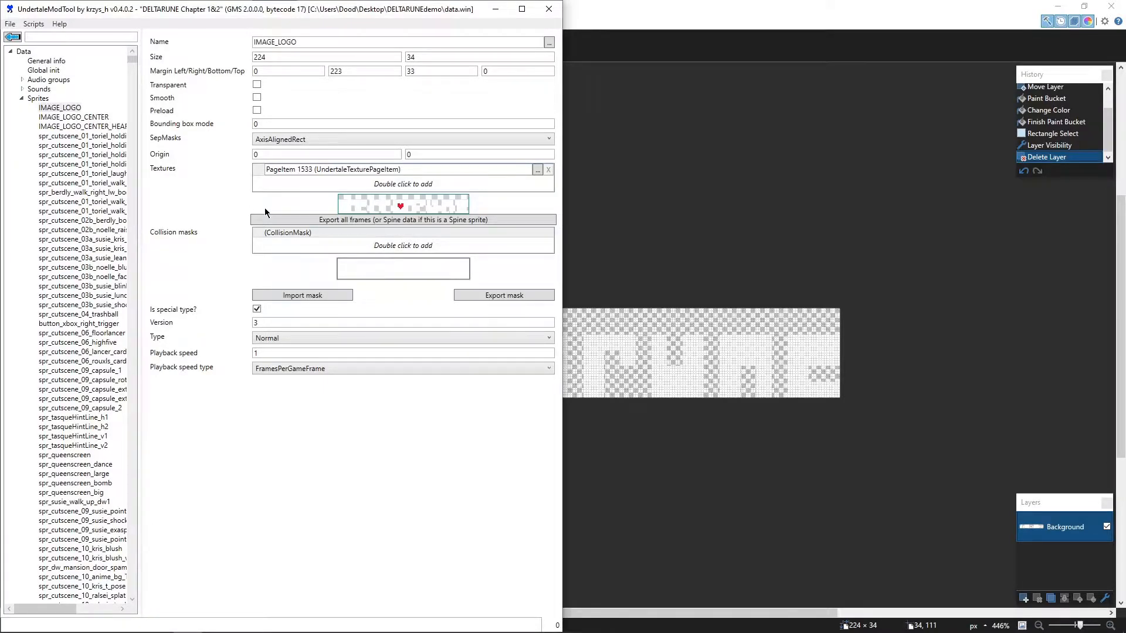
pyautogui.doubleClick(29, 98)
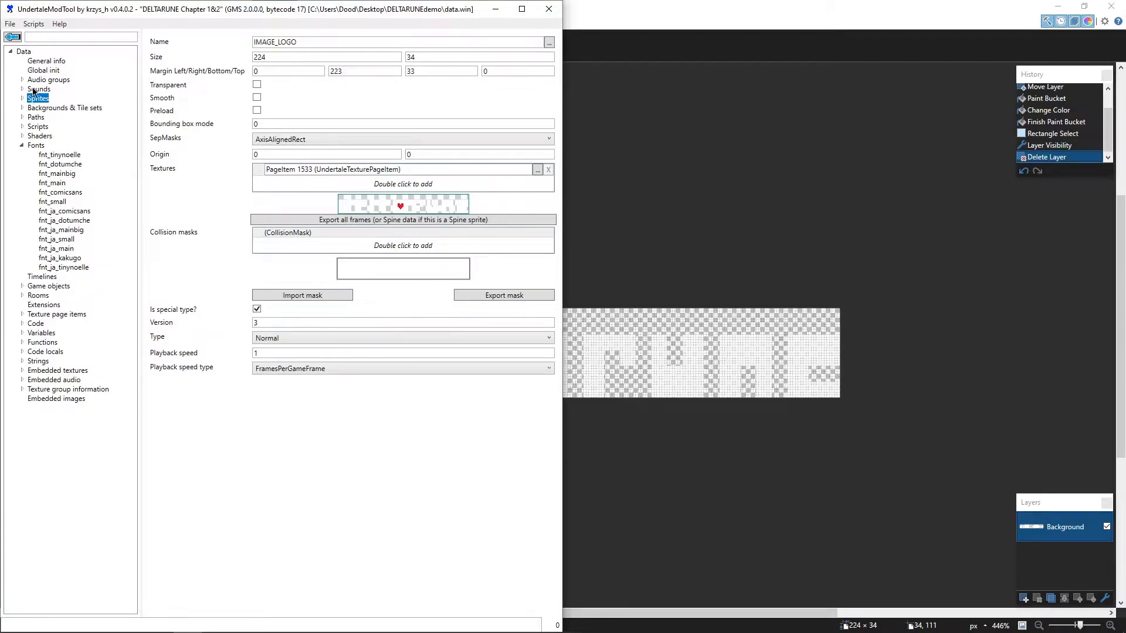
pyautogui.click(21, 146)
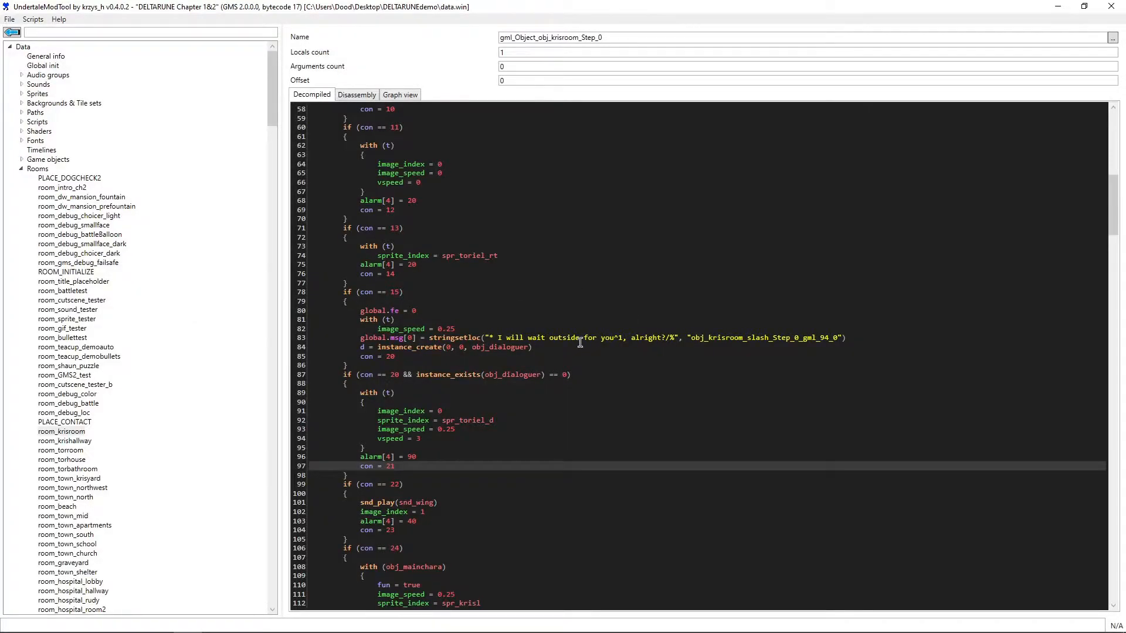
# - Examine the dialogue handling in the decompiled gml_Object_obj_krisroom_Step_0 code
pyautogui.scroll(4, 591, 346)
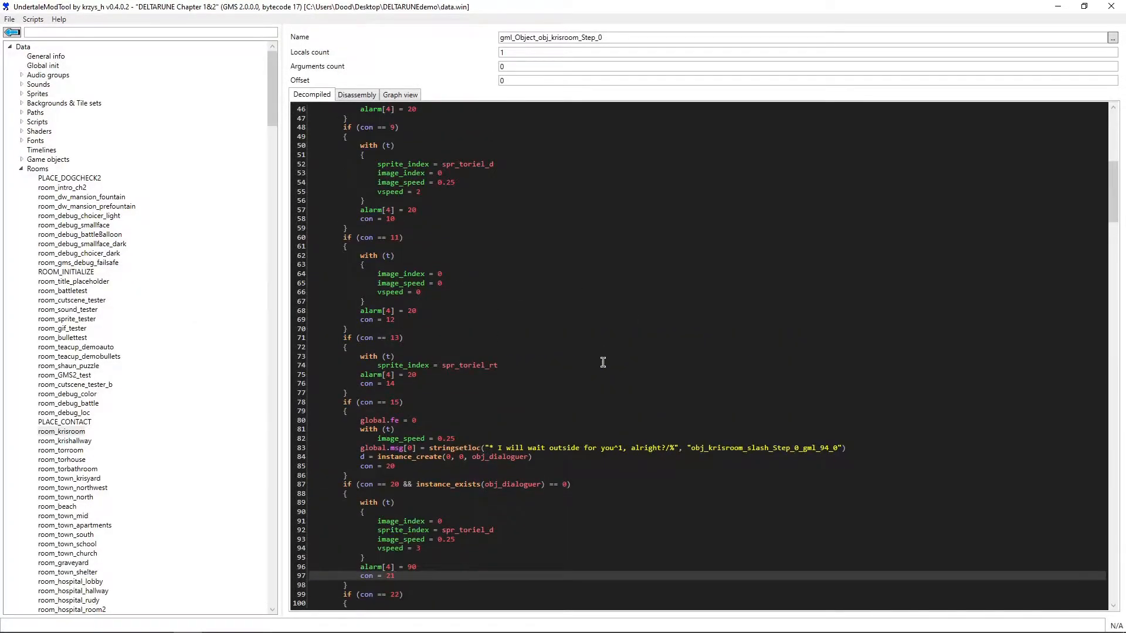
pyautogui.moveTo(1116, 194); pyautogui.dragTo(1102, 217)
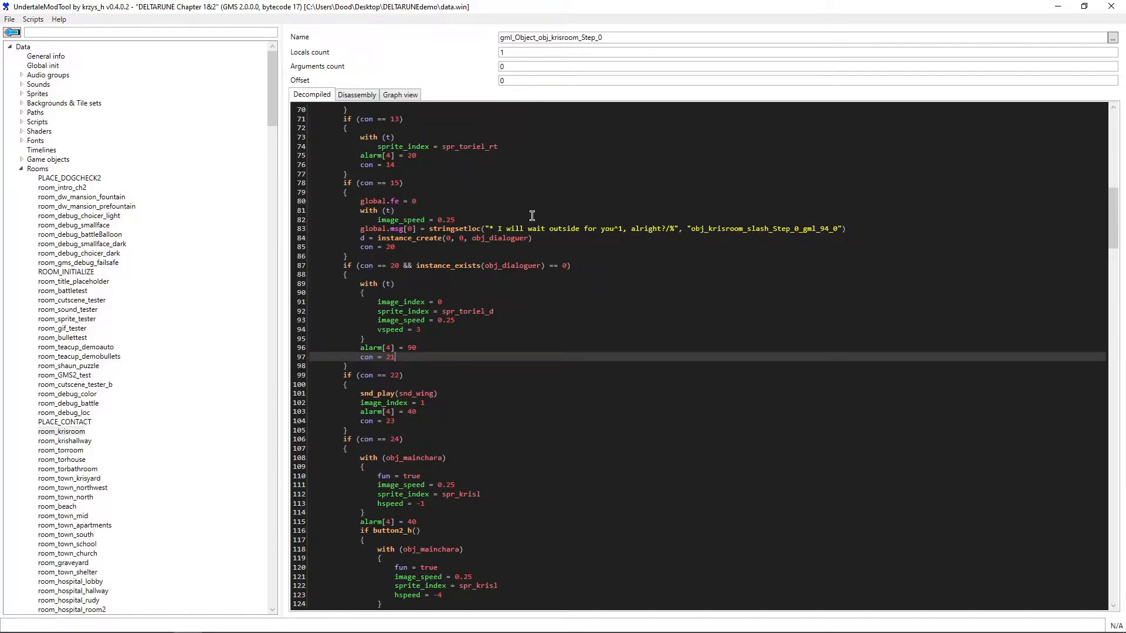
pyautogui.moveTo(136, 631)
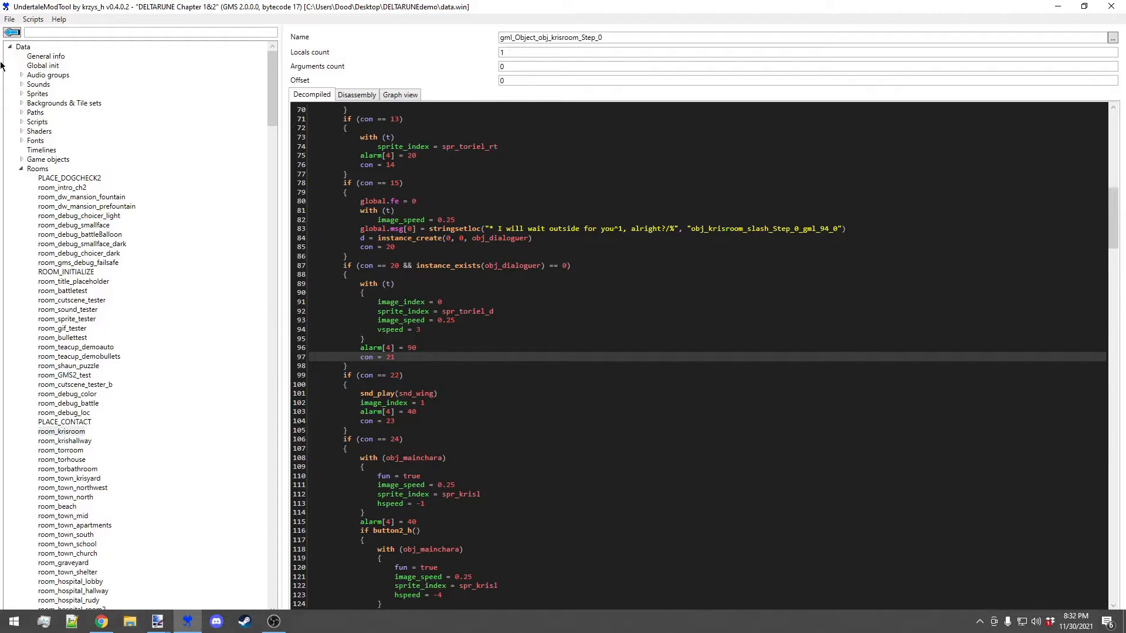
pyautogui.click(9, 19)
pyautogui.click(17, 47)
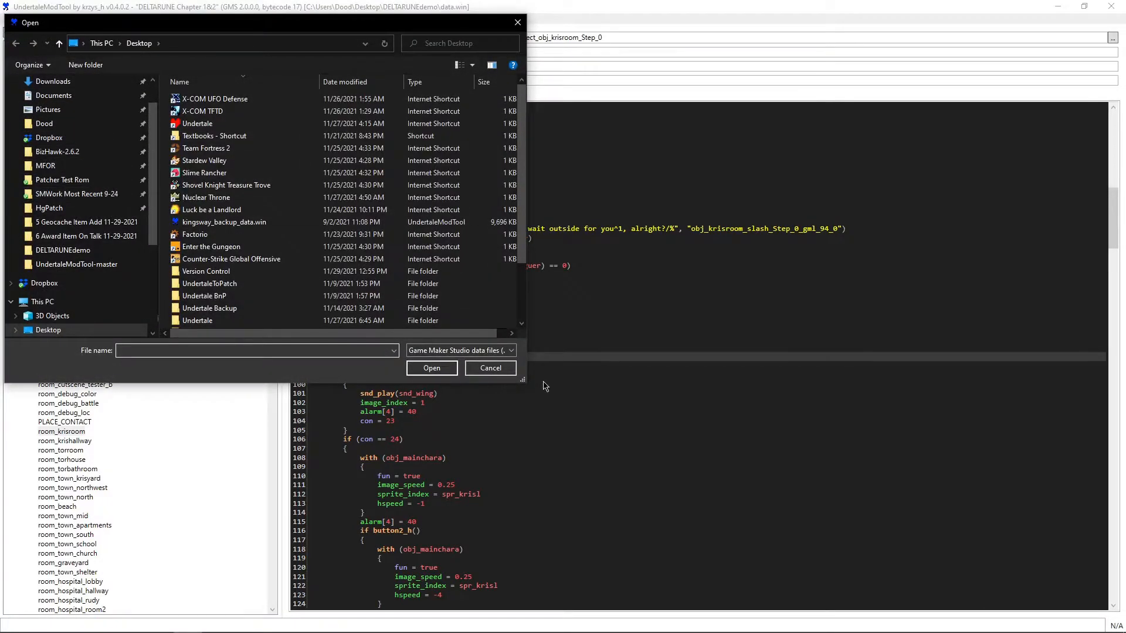
pyautogui.click(491, 368)
# - Open the lang folder inside DELTARUNEdemo in File Explorer
pyautogui.click(129, 623)
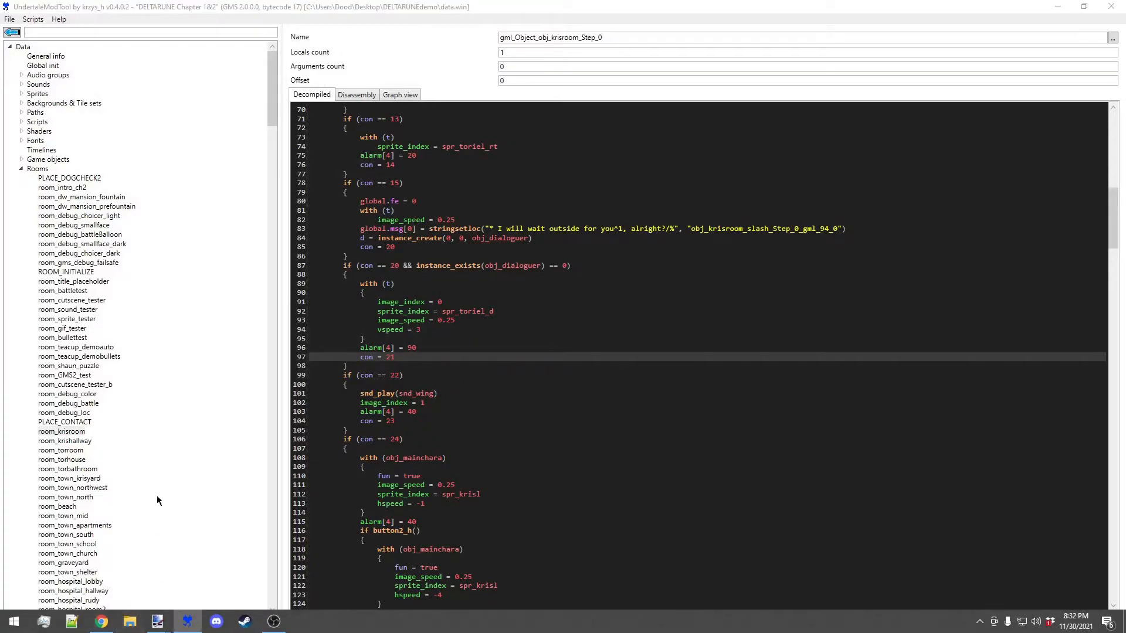
pyautogui.scroll(-1, 362, 296)
pyautogui.click(364, 286)
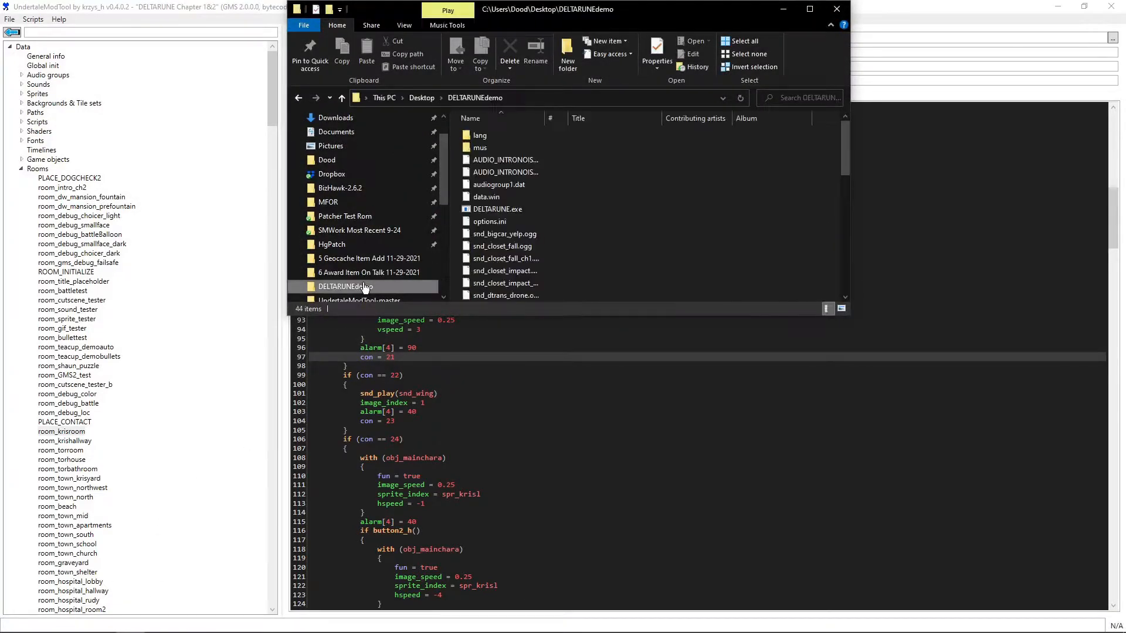
pyautogui.click(519, 143)
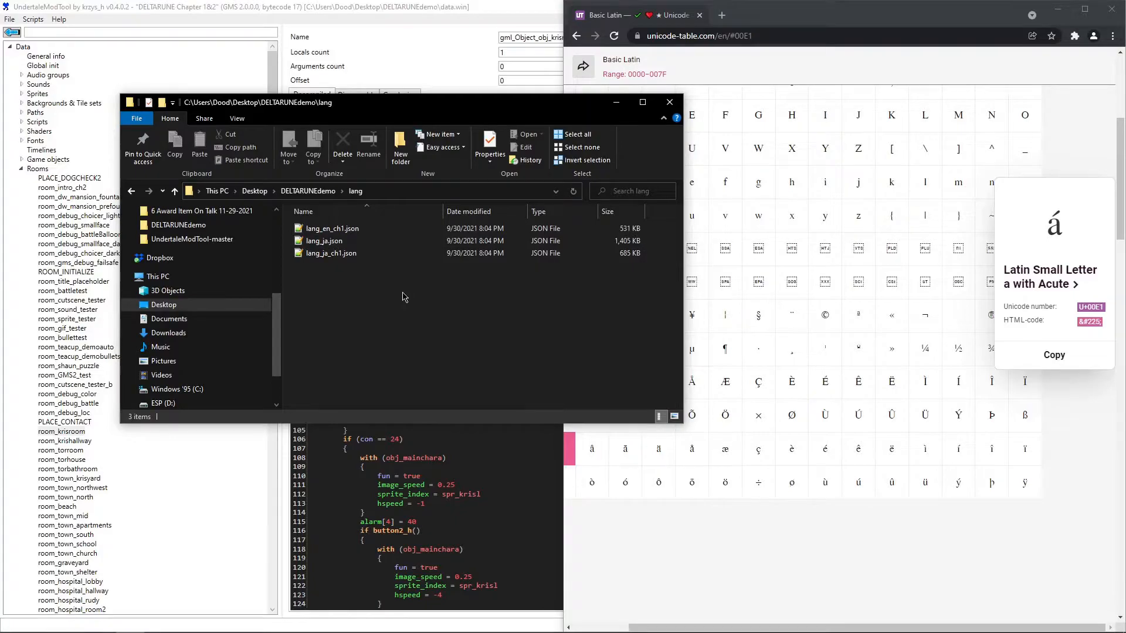
# - Arrange the lang folder window beside a half-screen UndertaleModTool window so its files and the dialogue code are both visible
pyautogui.moveTo(416, 113); pyautogui.dragTo(888, 119)
pyautogui.moveTo(469, 6); pyautogui.dragTo(1, 184)
pyautogui.moveTo(442, 234); pyautogui.dragTo(532, 237)
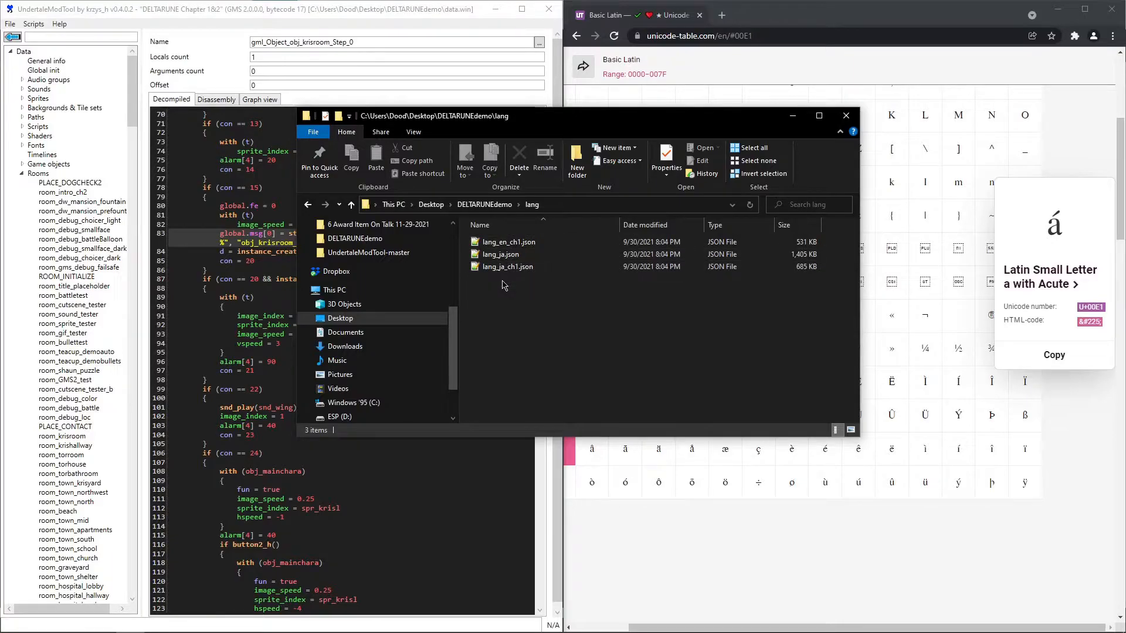
pyautogui.moveTo(551, 124); pyautogui.dragTo(790, 126)
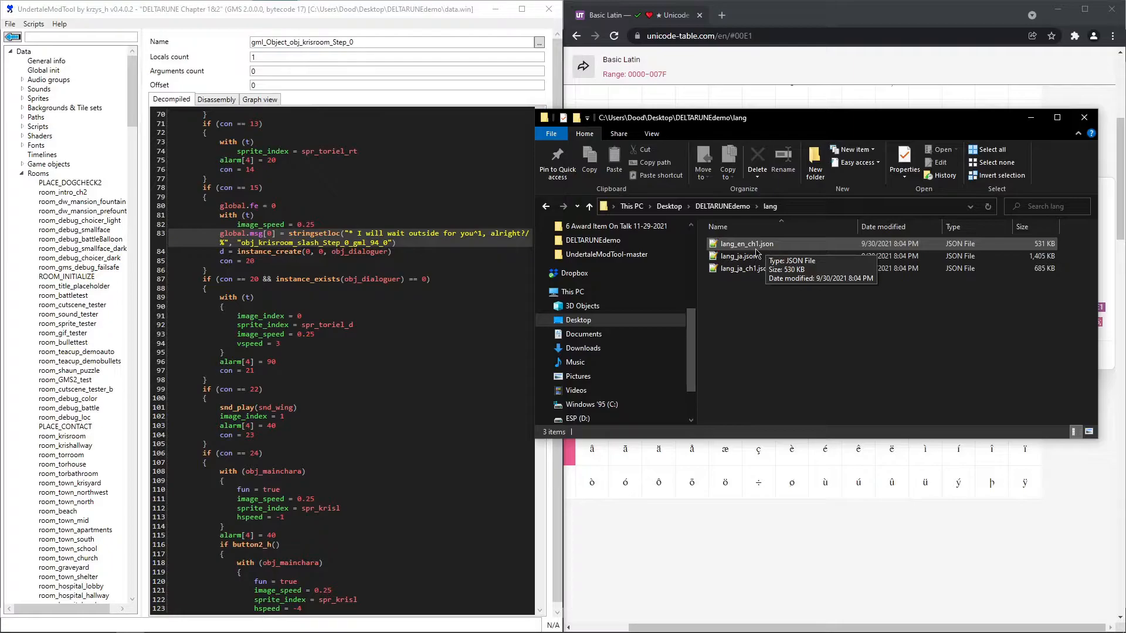
# - Shorten "for" to "fo" in the "I will wait outside" dialogue string on line 83
pyautogui.click(521, 235)
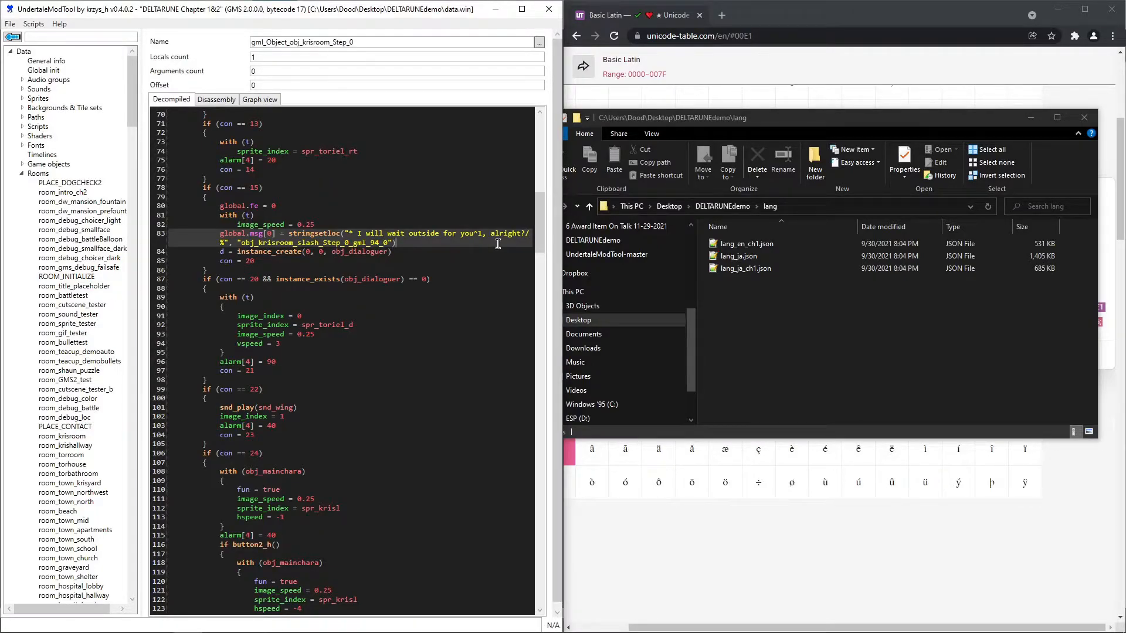
pyautogui.moveTo(526, 233); pyautogui.dragTo(223, 243)
pyautogui.click(455, 234)
pyautogui.press('BackSpace')
# - Copy the character á from unicode-table.com and replace the "a" of "wait" with it in the line 83 dialogue string
pyautogui.click(749, 623)
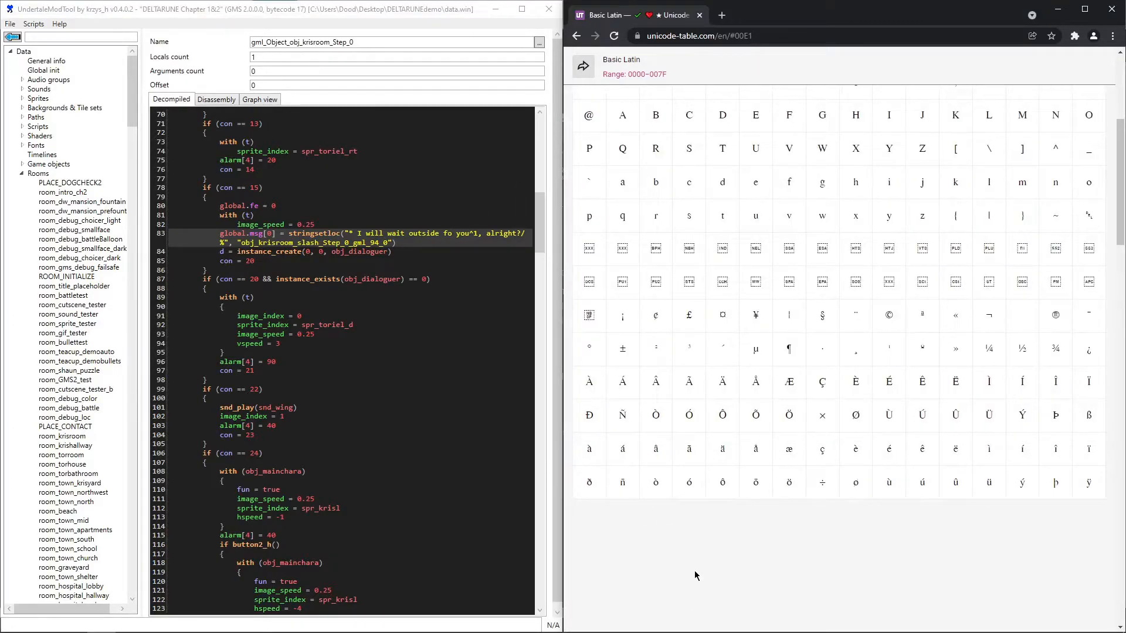
pyautogui.click(617, 459)
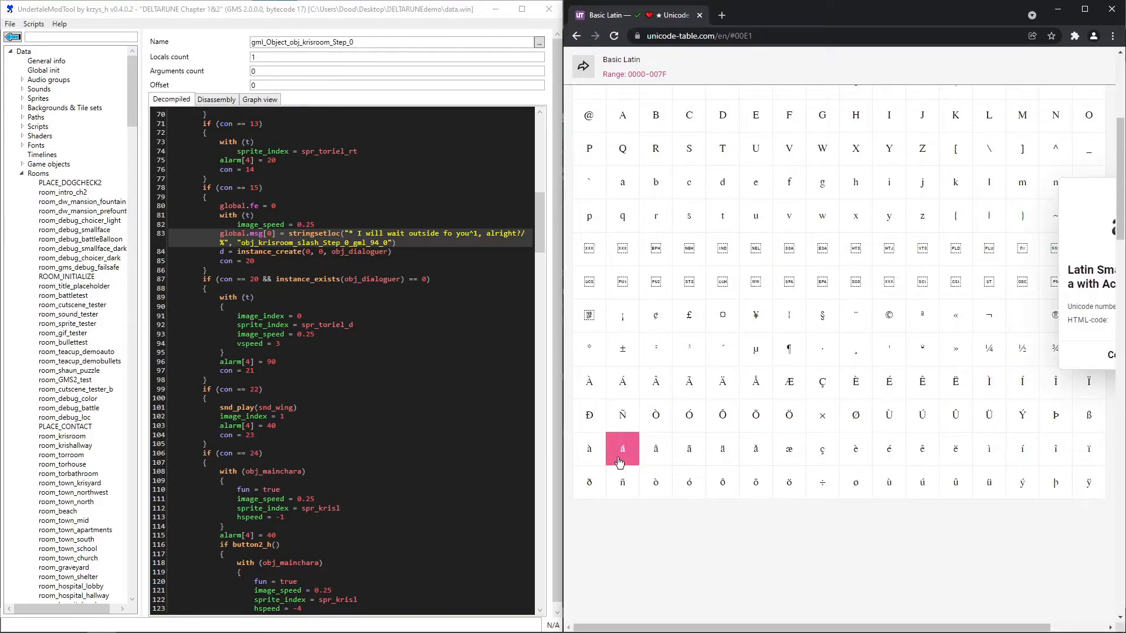
pyautogui.click(1065, 355)
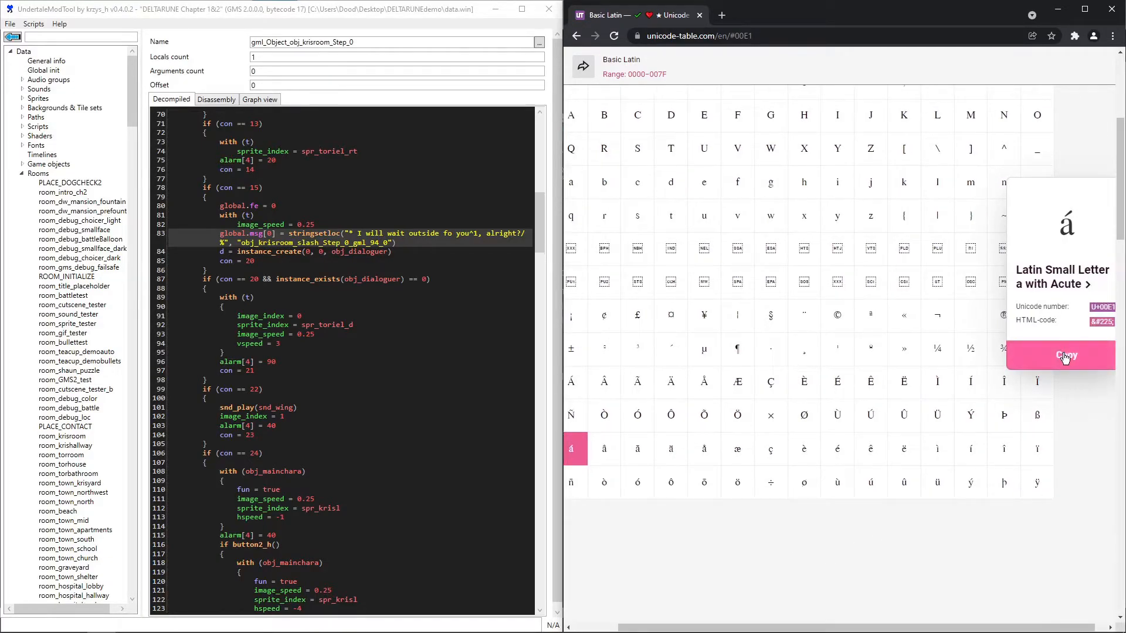
pyautogui.click(394, 233)
pyautogui.press('BackSpace')
pyautogui.hotkey('ctrl', 'v')
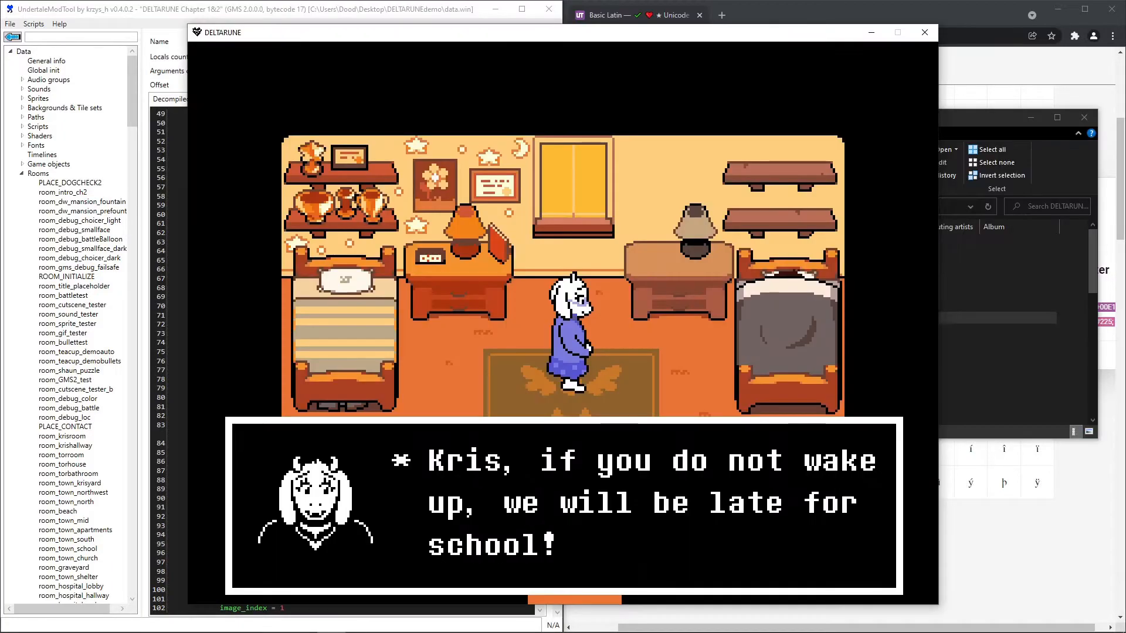
# - Advance DELTARUNE to the "I will wáit outside" dialogue and compare it with the string in the gml_Object_obj_krisroom_Step_0 code
pyautogui.press('z')
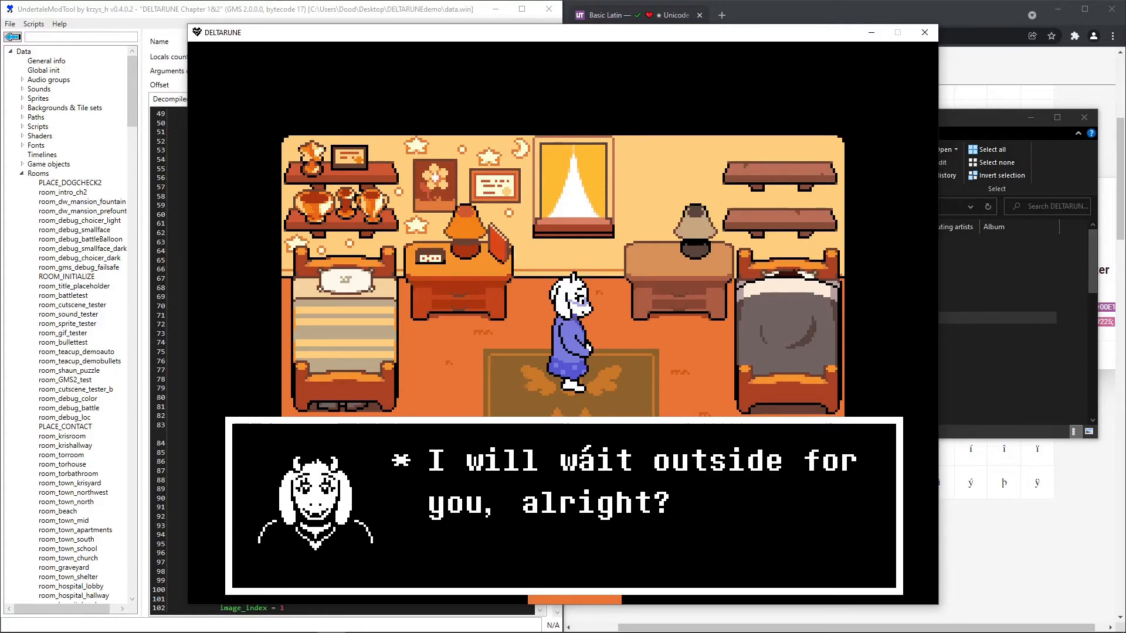
pyautogui.click(172, 17)
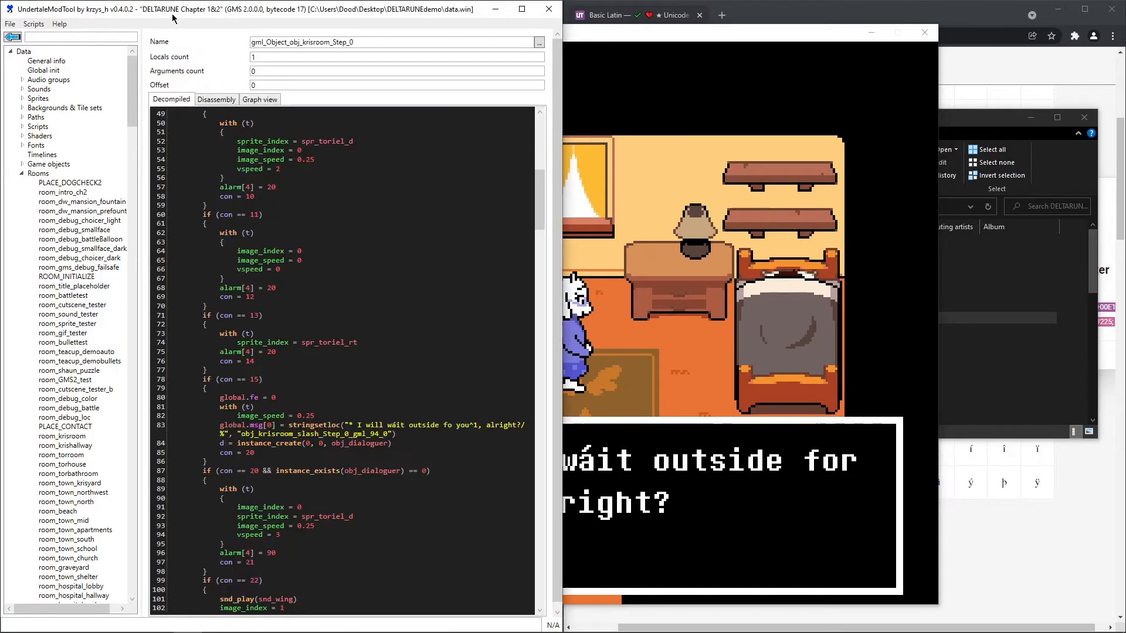
pyautogui.scroll(15, 345, 231)
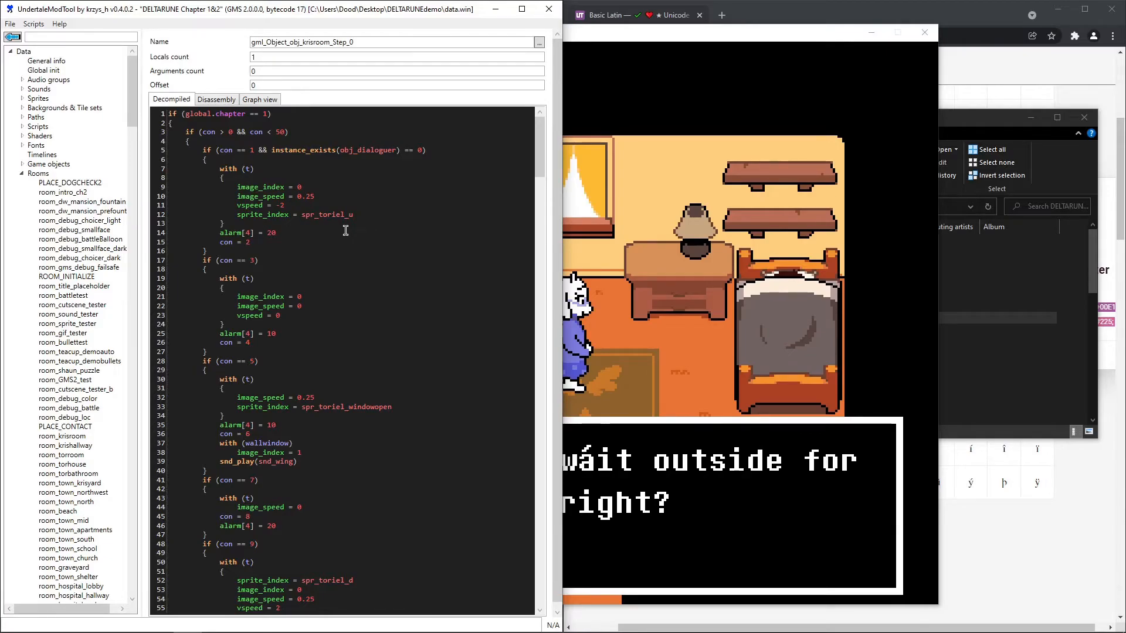
pyautogui.hotkey('alt', 'Tab')
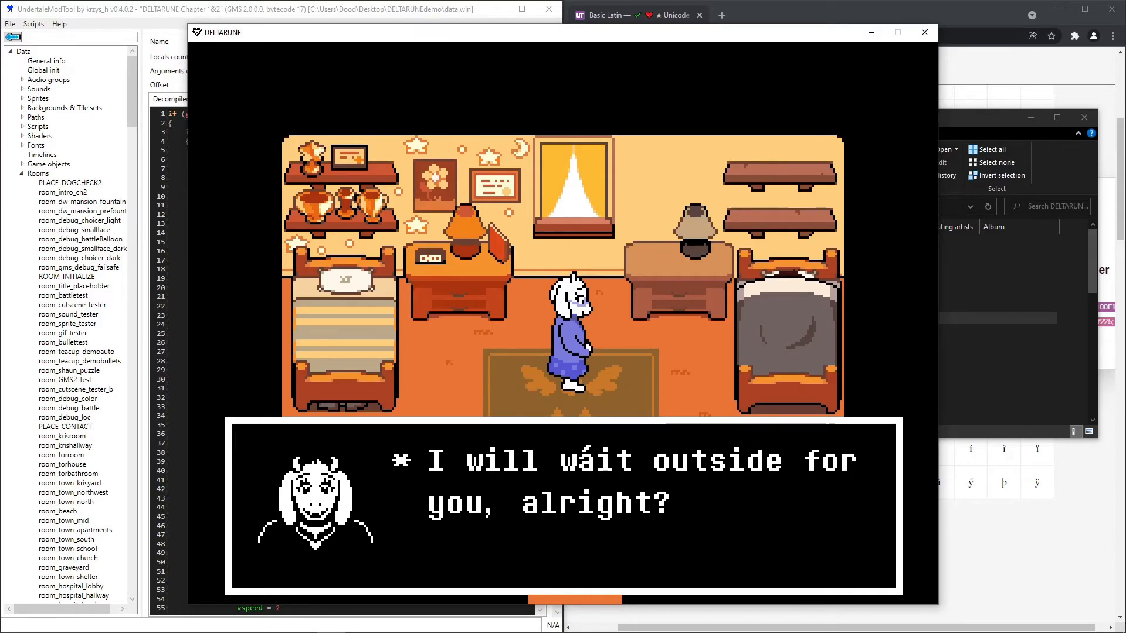
pyautogui.click(312, 14)
pyautogui.scroll(-3, 485, 511)
pyautogui.scroll(-12, 485, 510)
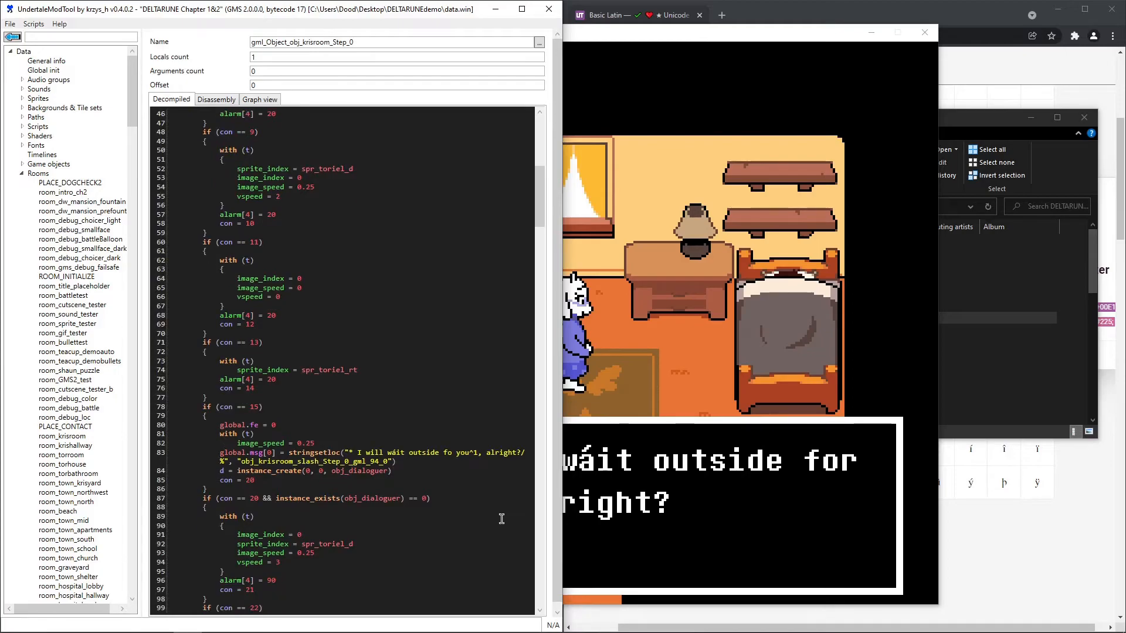